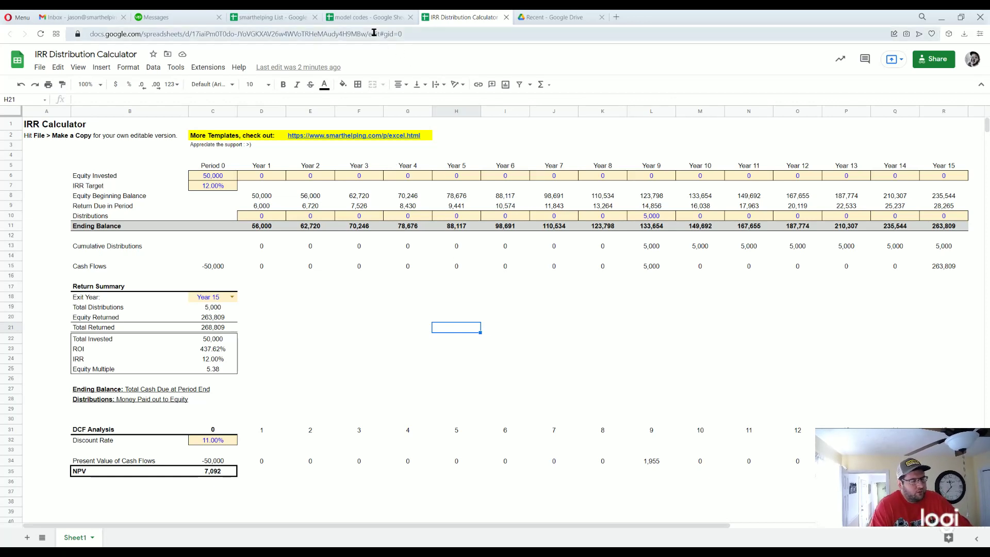
- Show the File menu's copy options, then dismiss it, leaving the calculator unchanged
click(40, 71)
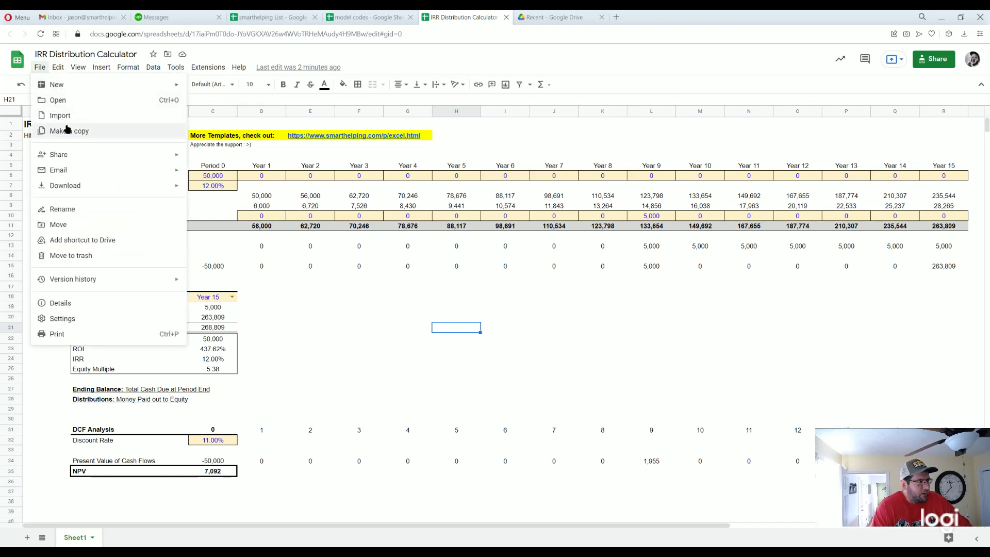
click(328, 342)
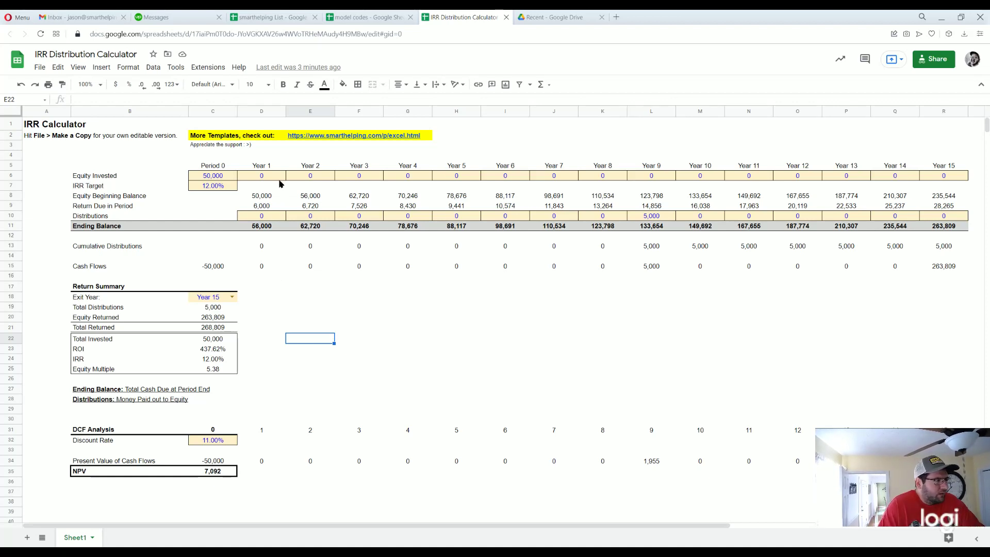
- Review the 50,000 Equity Invested input and the 12% IRR Target
click(216, 176)
click(102, 178)
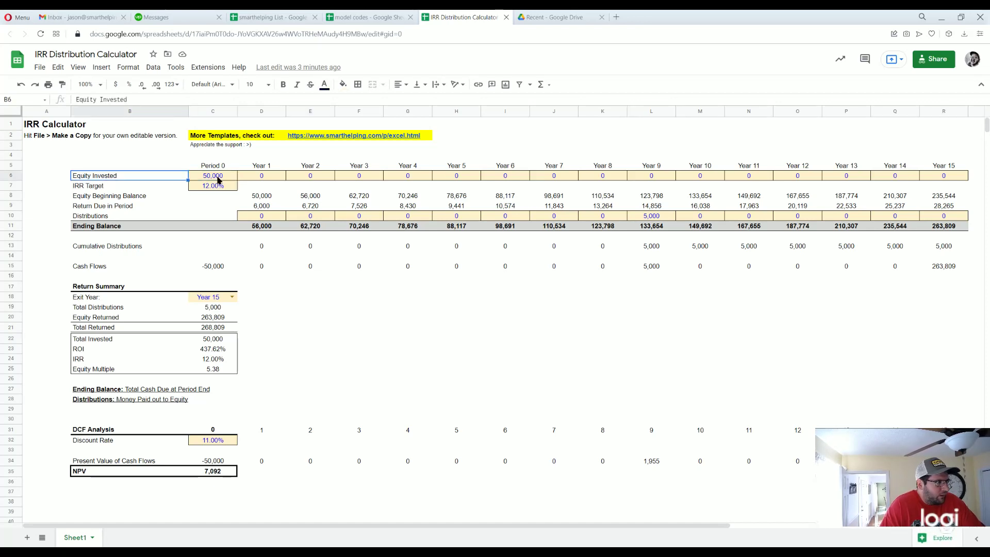
click(217, 178)
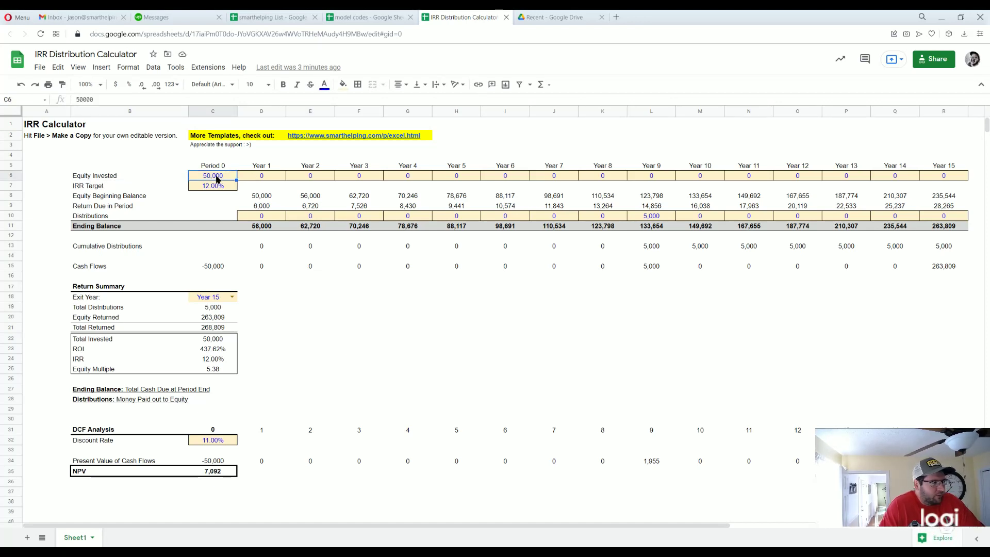
key(Right)
key(Right)
key(Right)
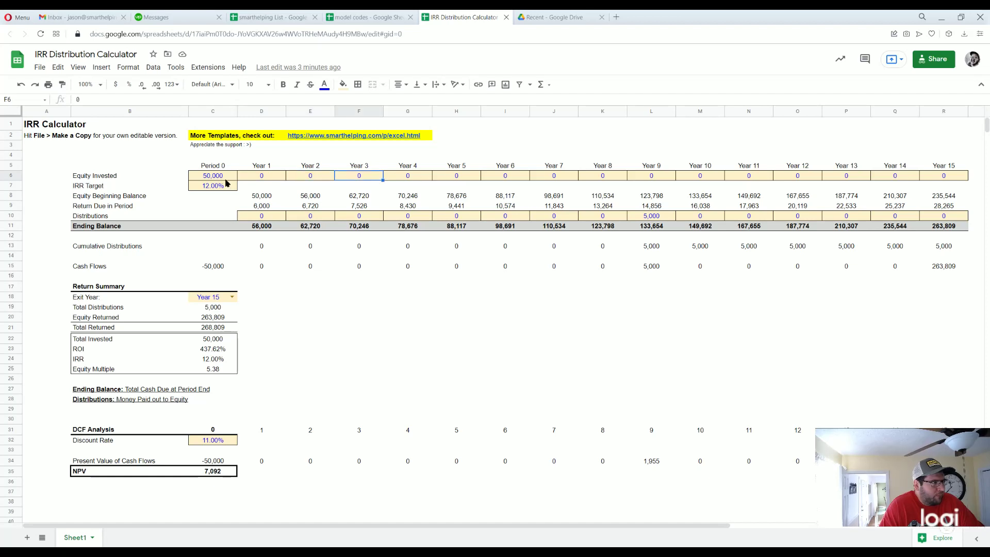
click(94, 189)
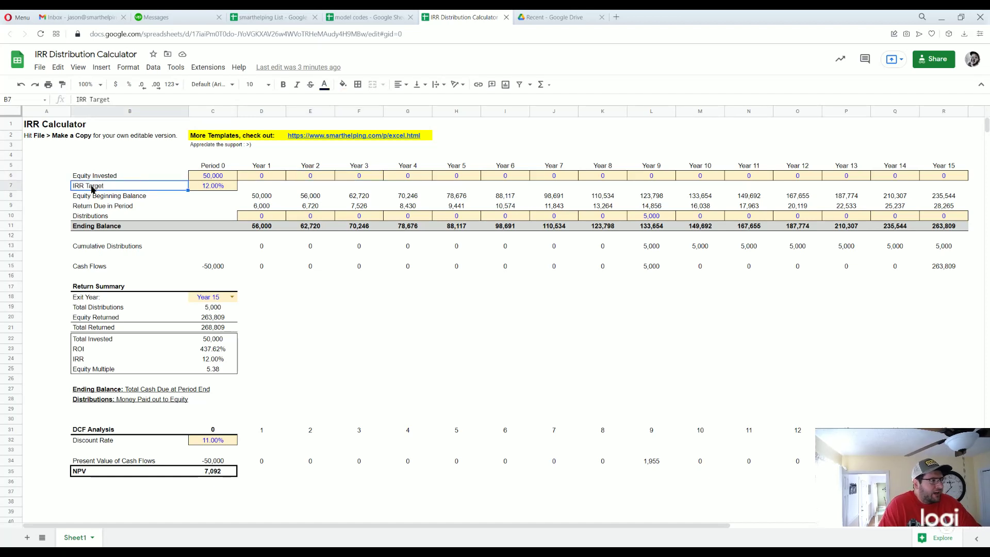
click(219, 188)
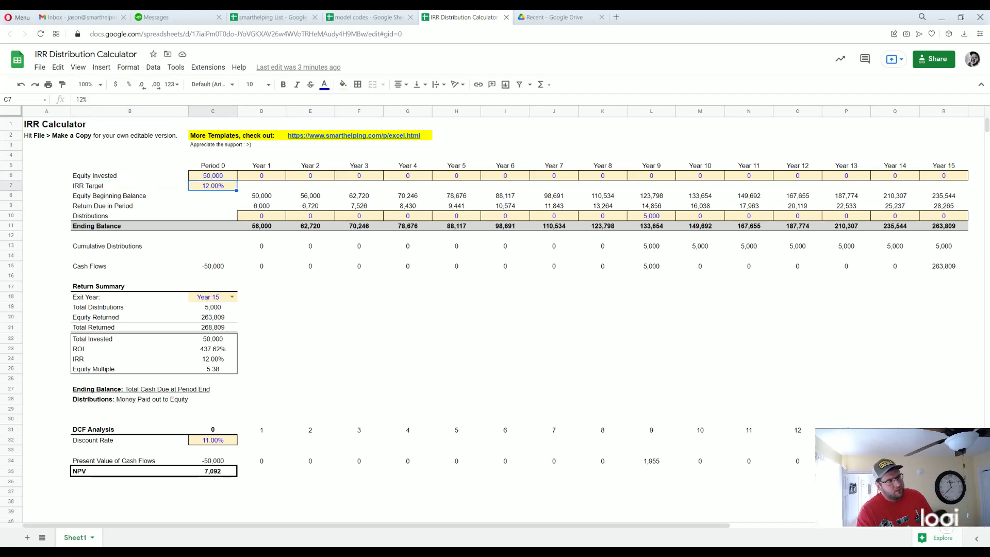
- Inspect the yearly return, beginning and ending balance, distribution and cash flow formulas
click(263, 206)
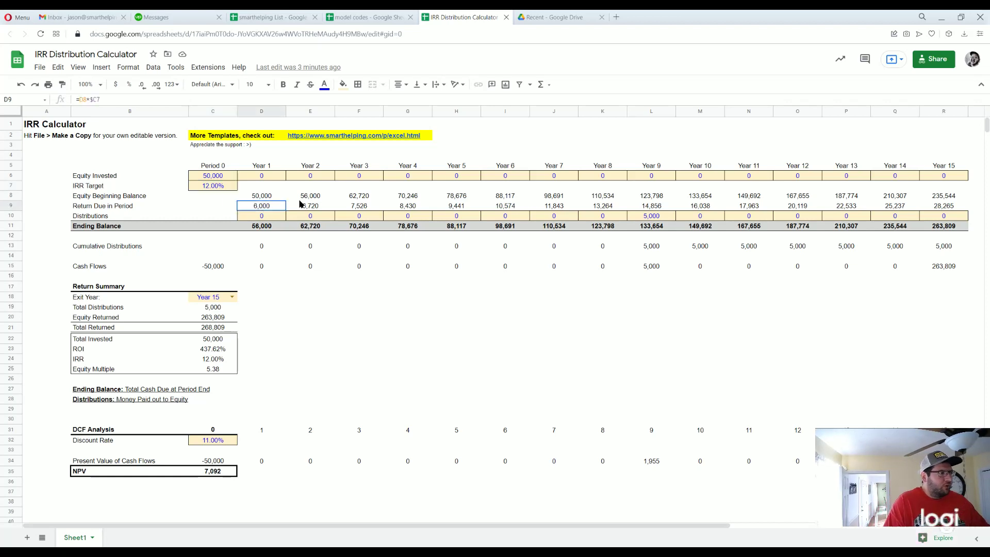
click(302, 205)
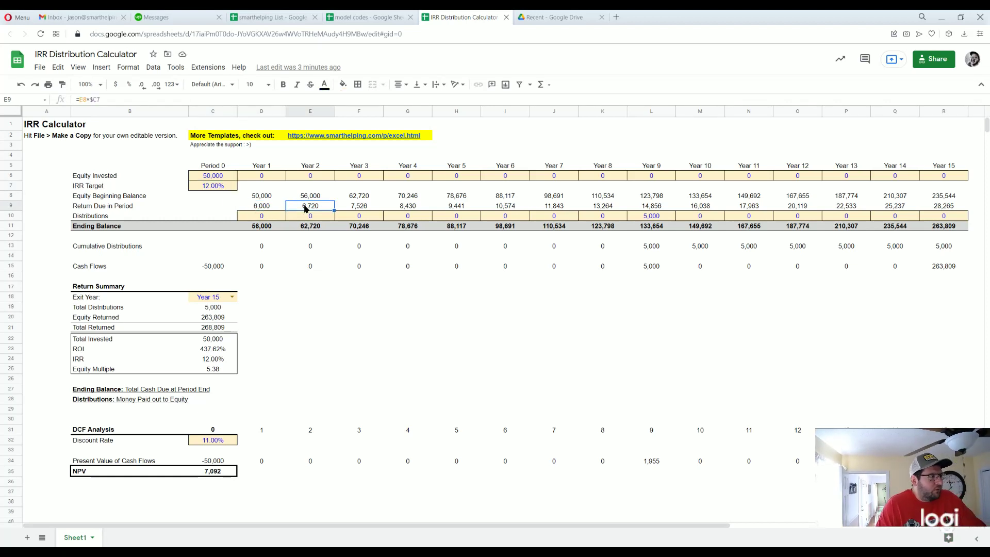
click(355, 207)
click(413, 207)
click(443, 207)
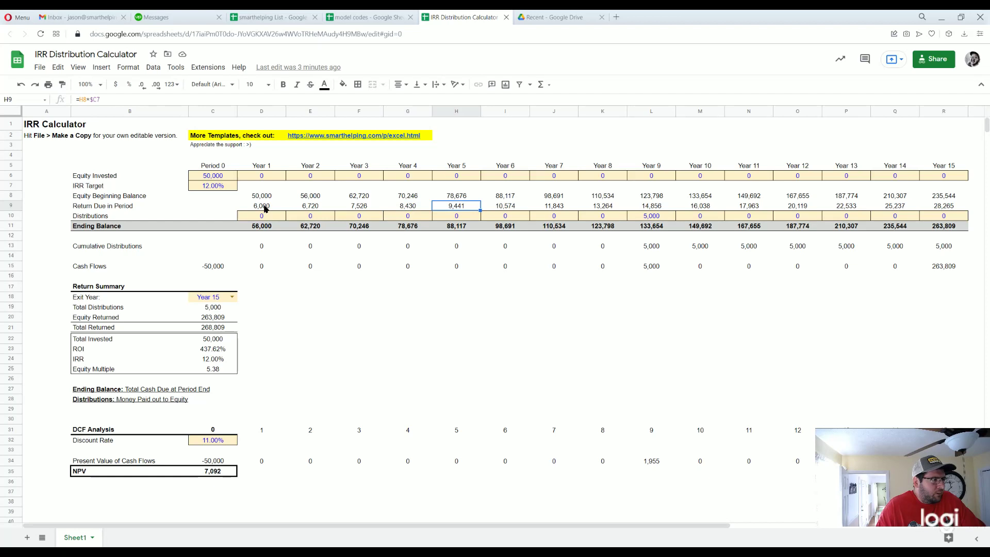
click(267, 197)
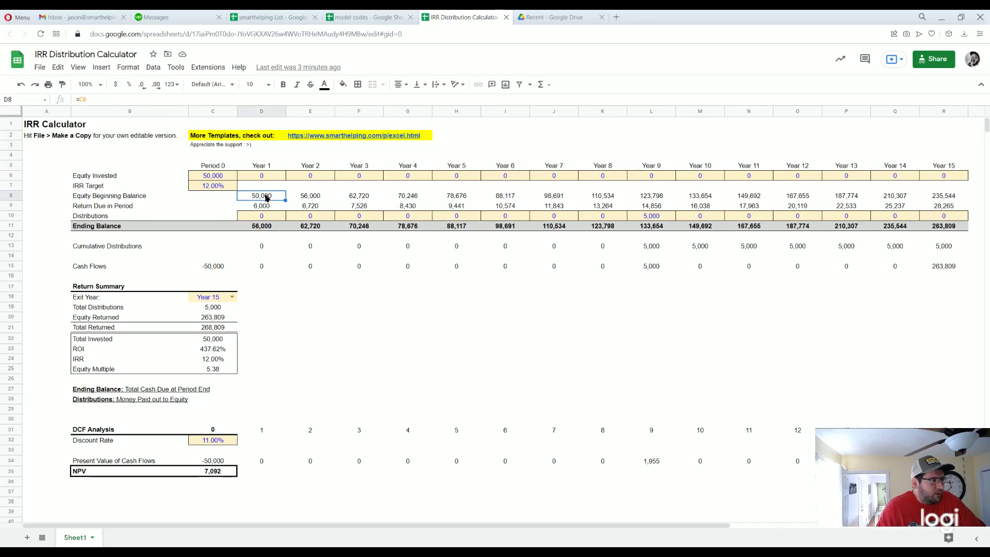
click(215, 179)
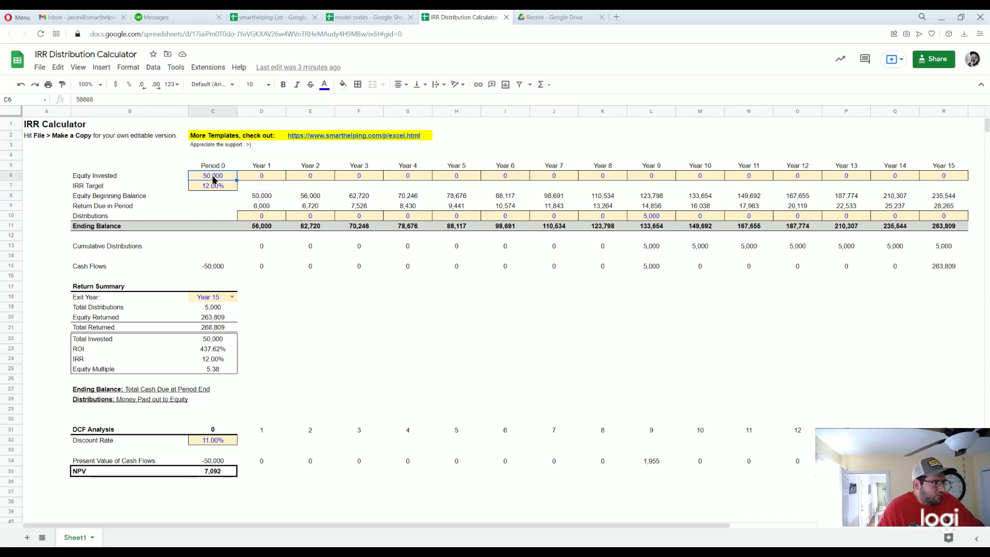
click(263, 178)
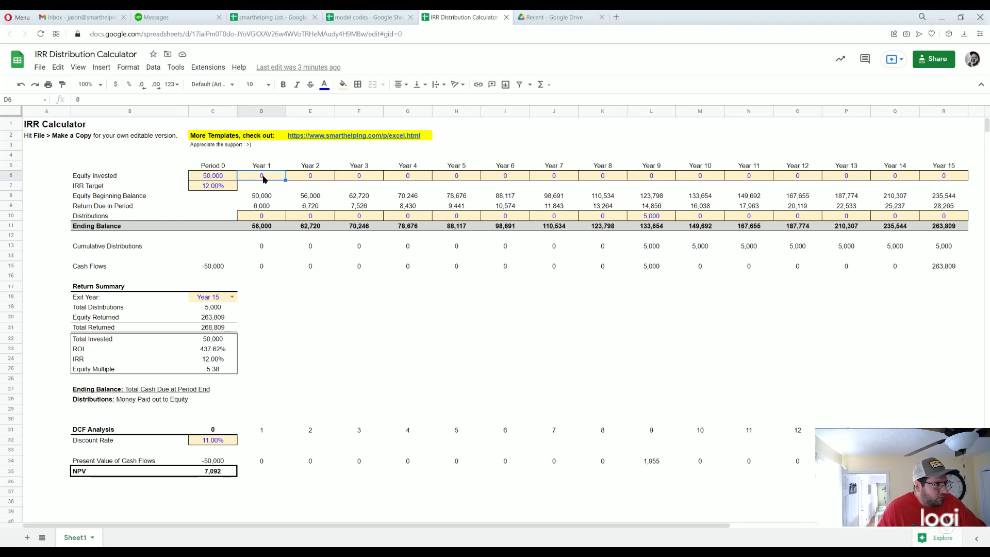
click(266, 228)
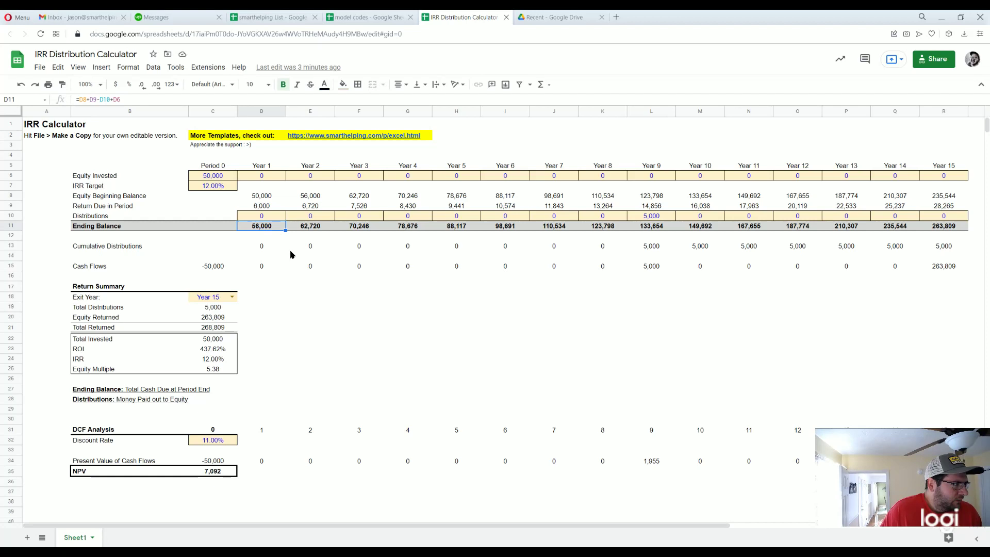
click(219, 189)
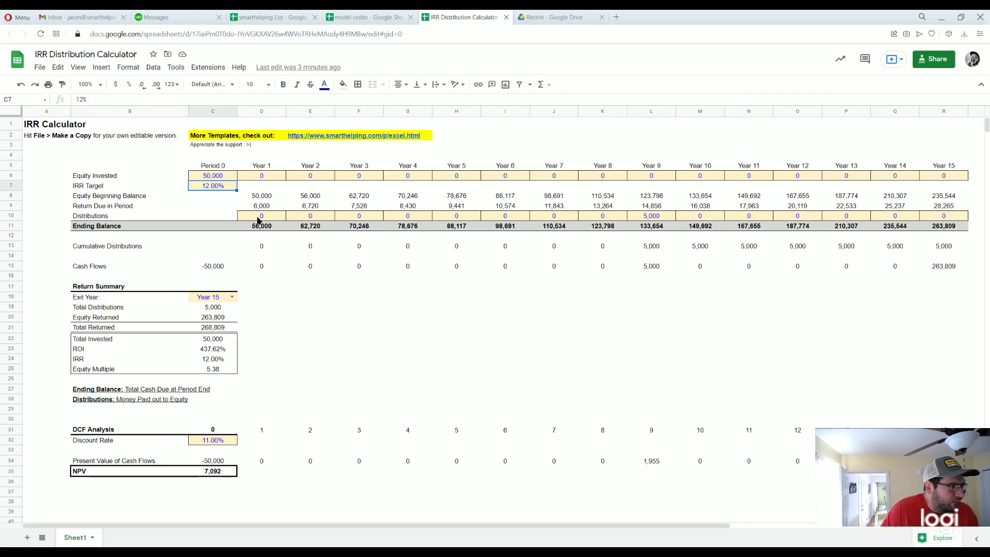
drag(258, 218, 947, 234)
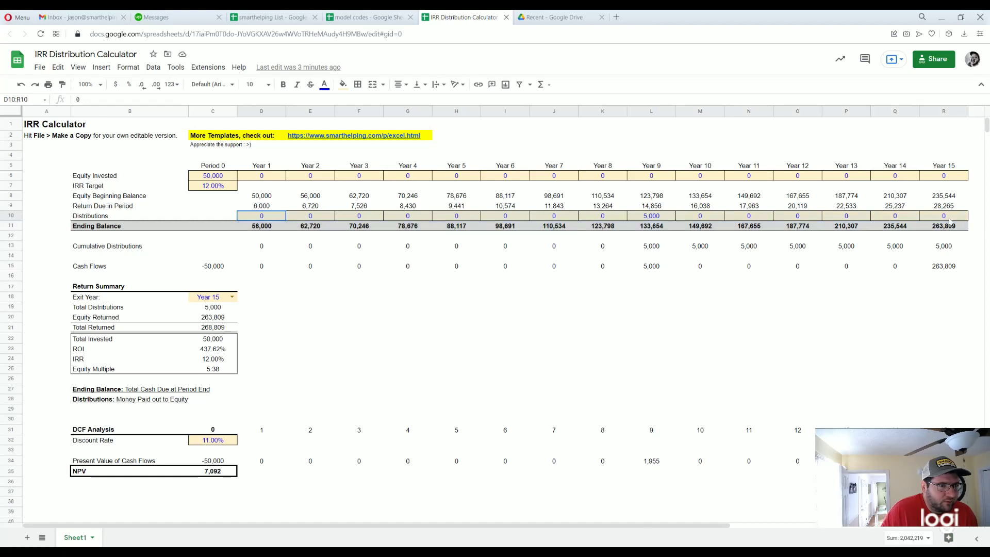
click(945, 266)
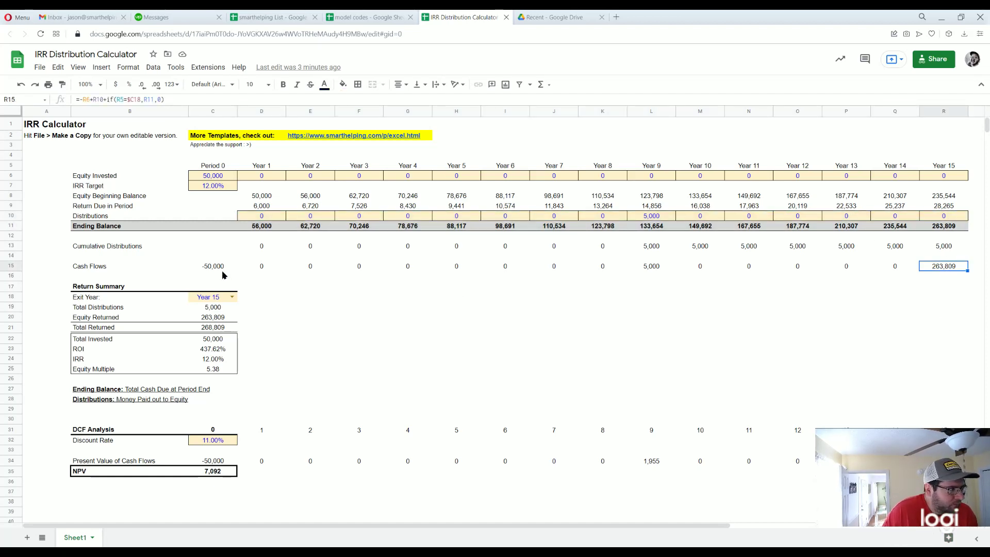
- Enter =irr(C15:R15) in C24 to get a 12.00% IRR
click(214, 360)
text(=irr(C15:R15))
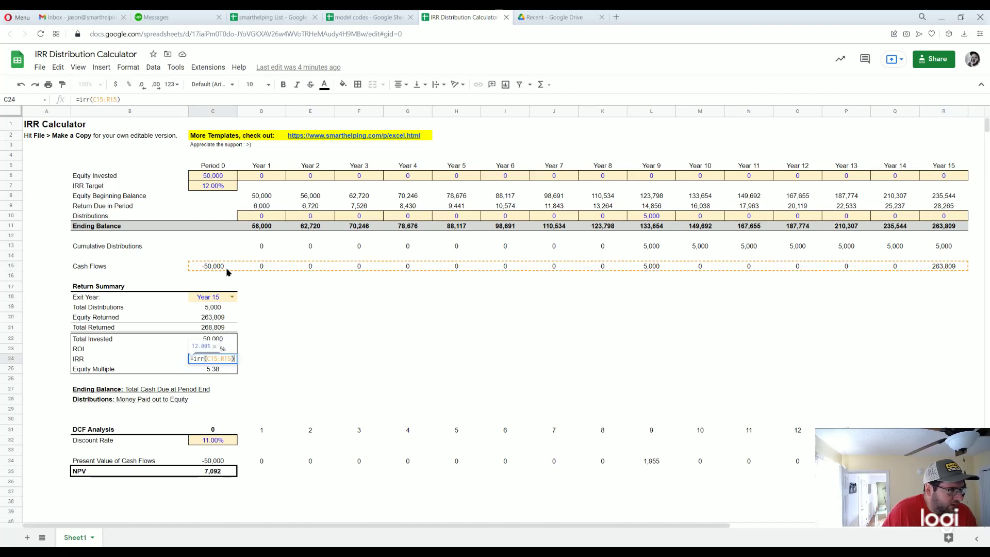
key(Return)
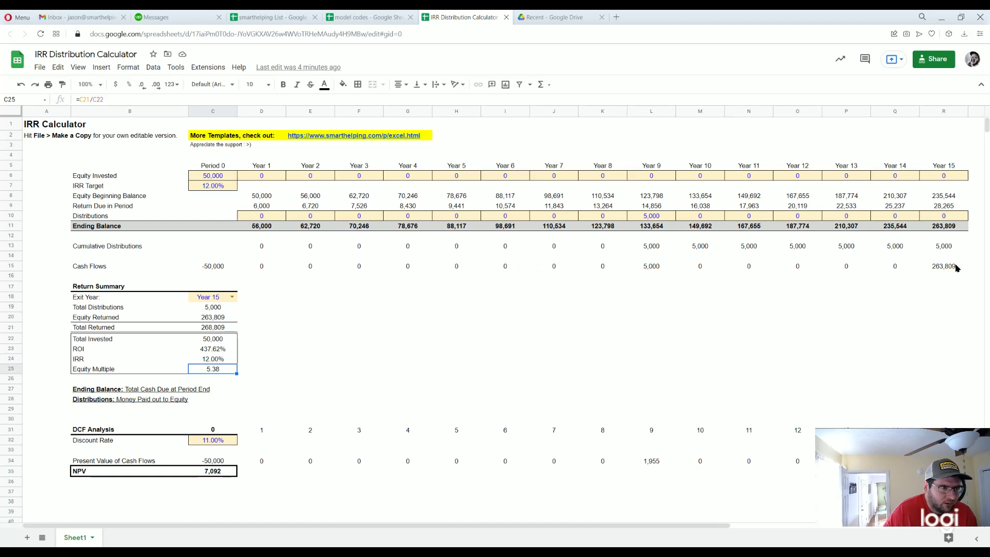
- Change the Year 9 distribution from 5,000 to 0 and confirm the distributions total 0
click(663, 216)
text(0)
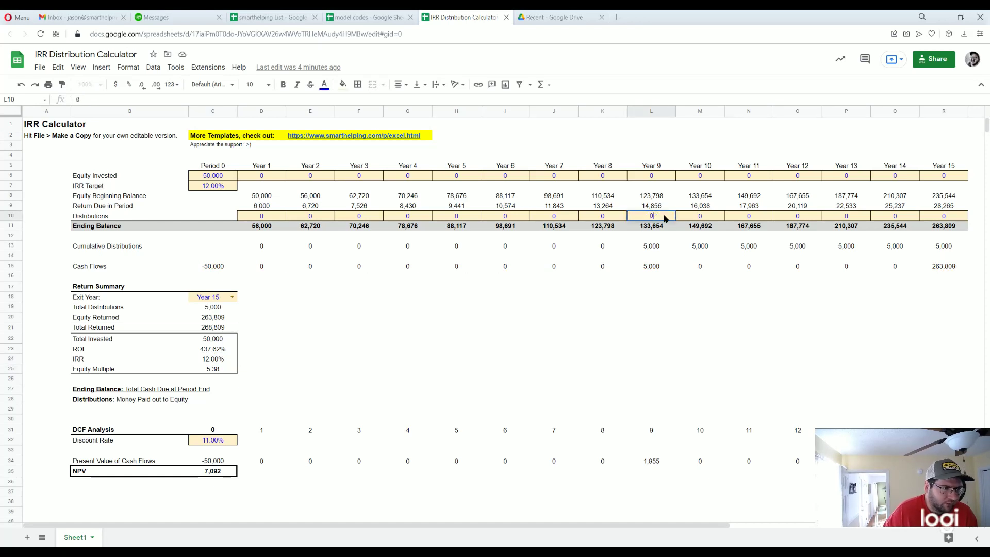
key(Return)
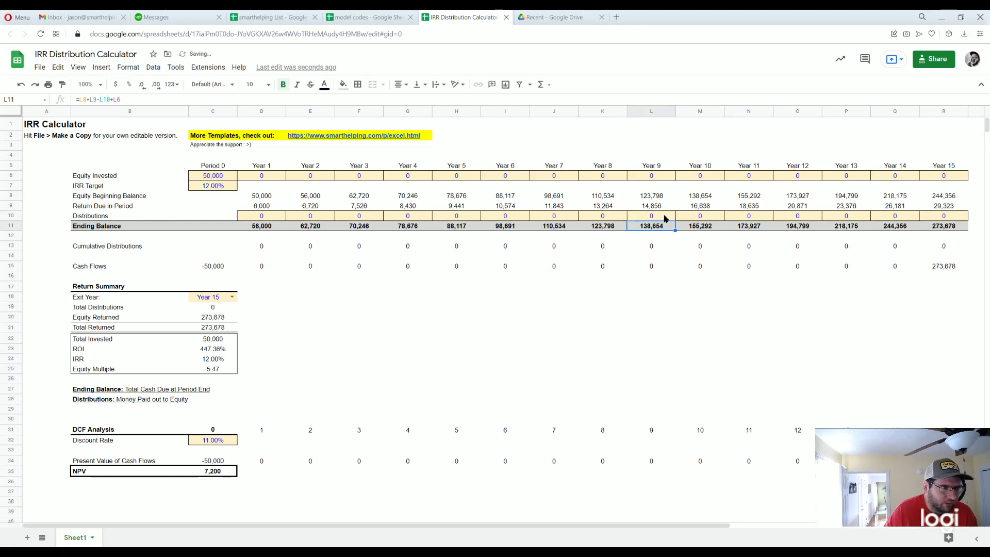
click(608, 217)
drag(268, 217, 940, 221)
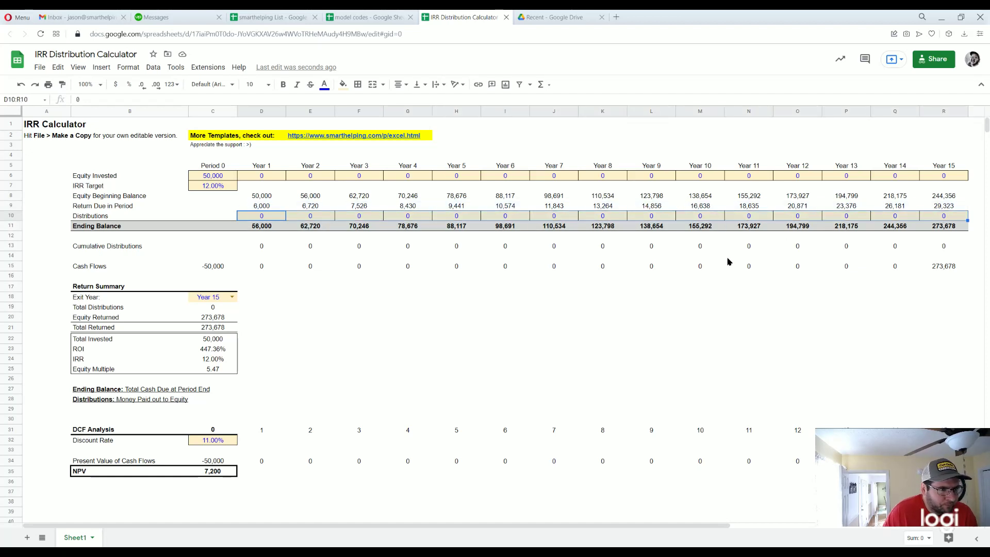
- Check the Year 2–6 ending balance formulas against the 12% IRR target
click(306, 226)
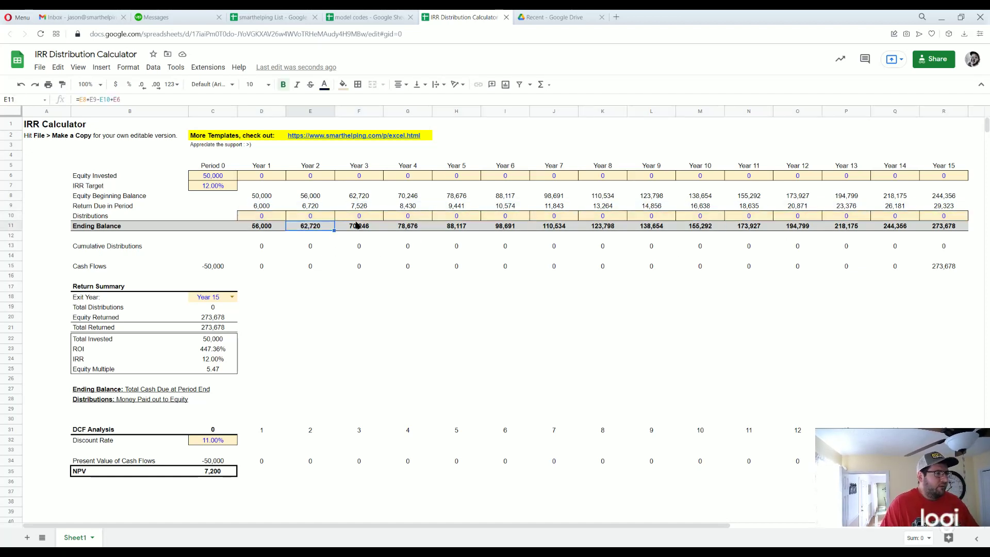
click(361, 229)
click(410, 229)
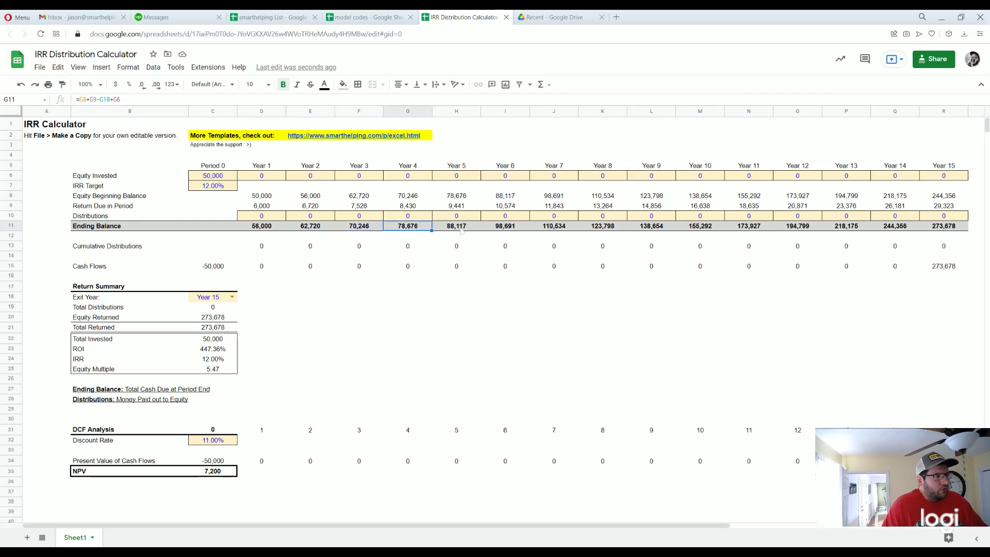
click(461, 230)
click(499, 228)
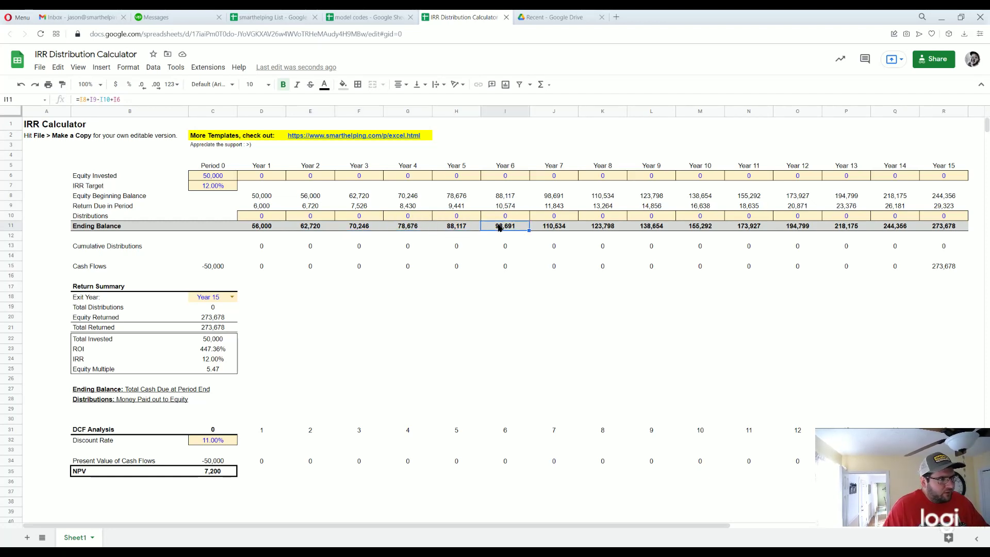
click(207, 189)
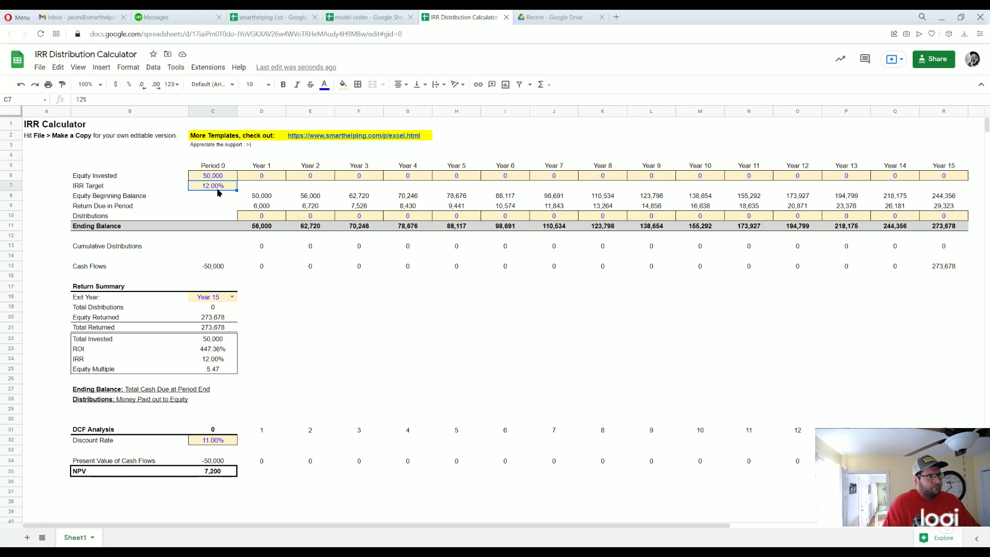
- Enter 6,000 as the Year 1 distribution and fill it through Year 15
click(270, 215)
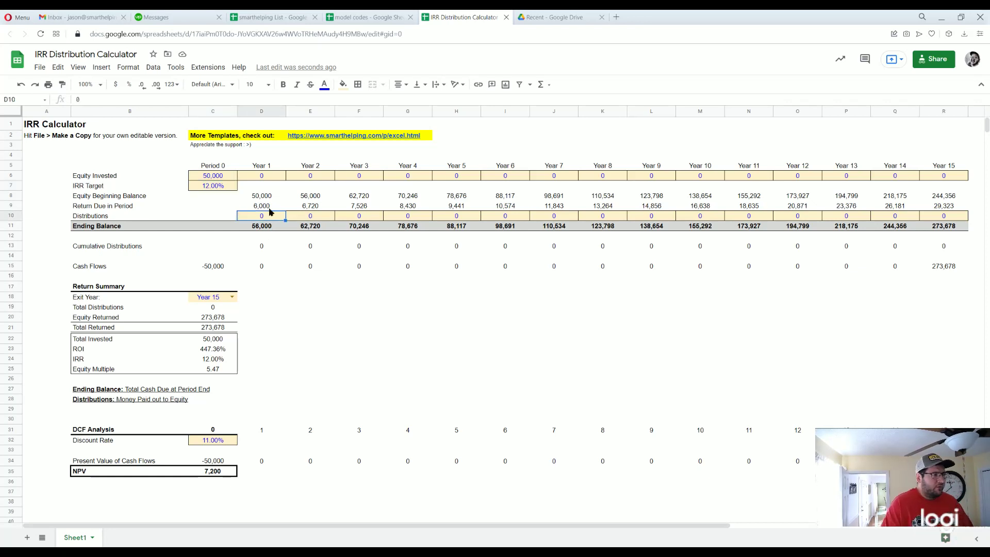
text(6000)
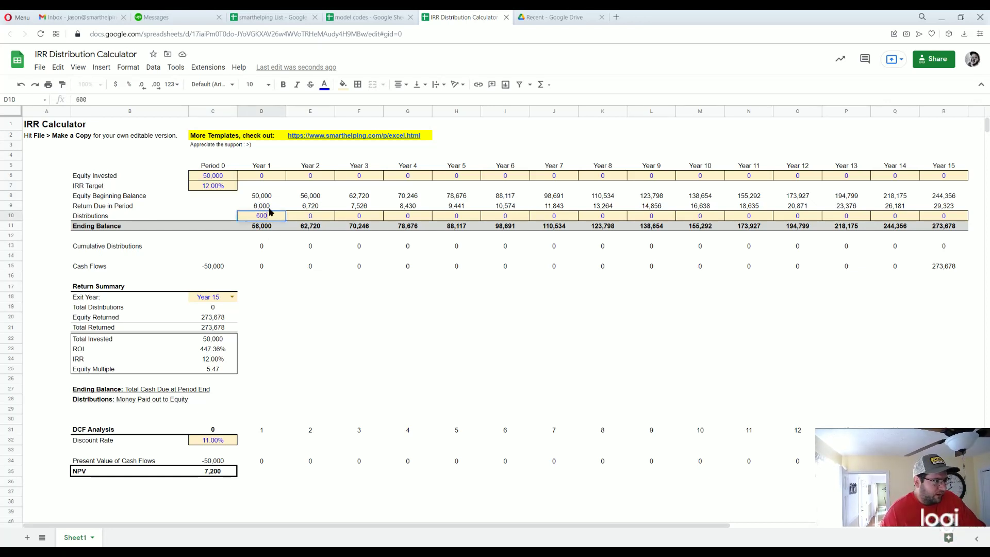
key(Return)
click(283, 220)
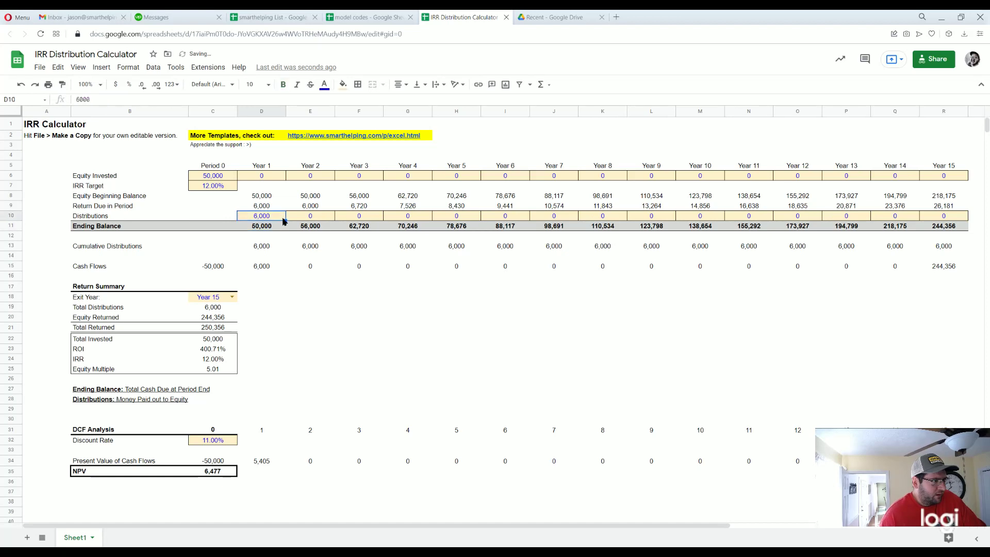
drag(285, 220, 939, 221)
click(937, 219)
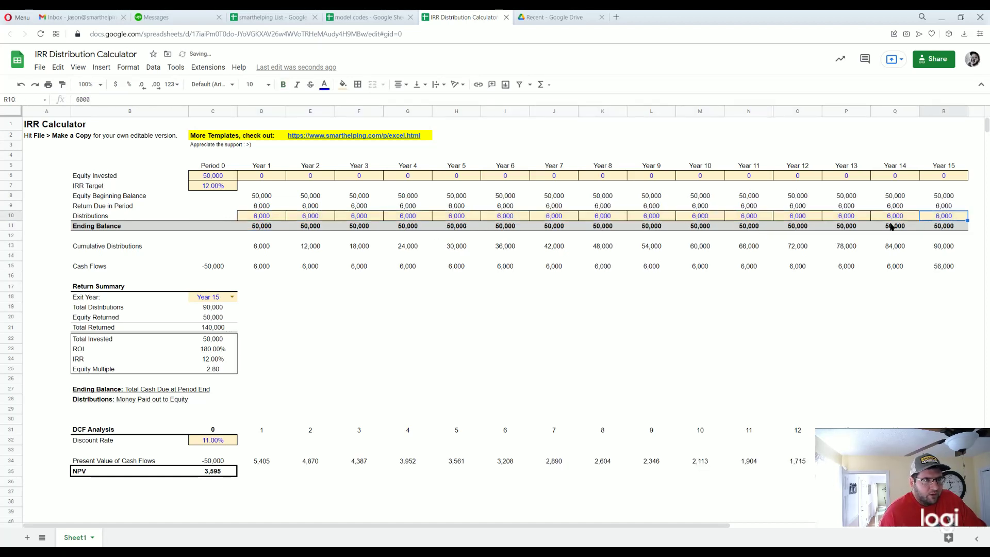
- Verify the 6,000 distributions and that ending balances stay at 50,000 through Year 15
click(262, 218)
click(297, 219)
click(356, 221)
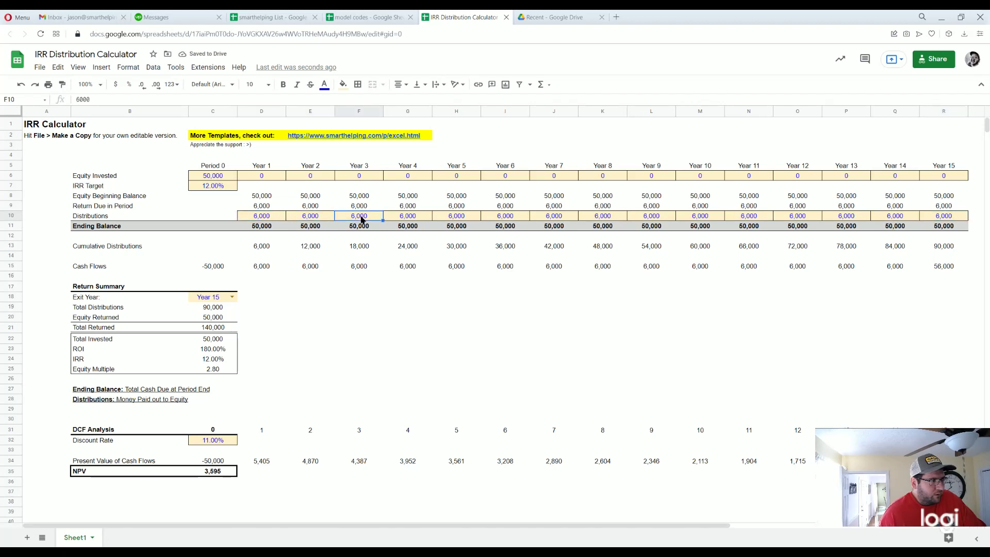
click(405, 219)
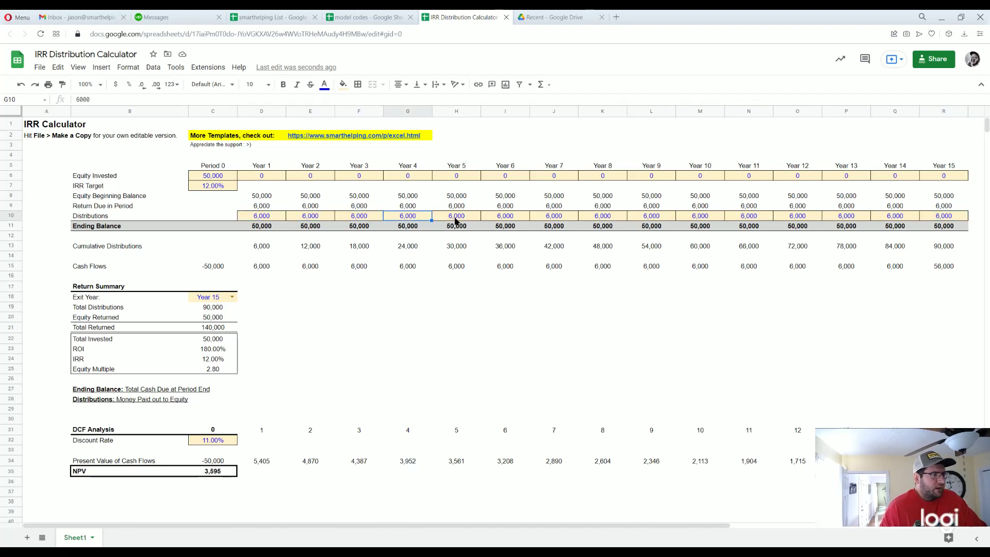
click(473, 220)
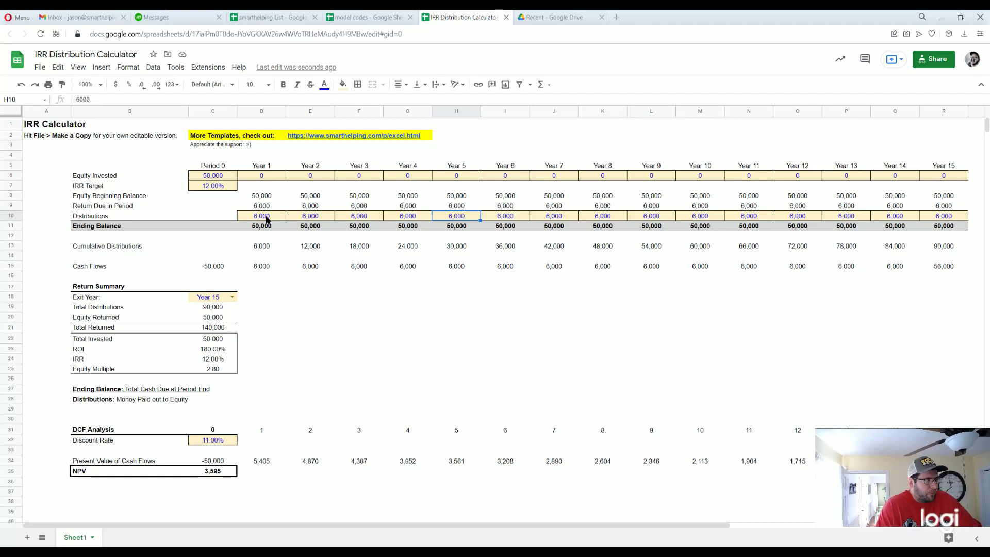
click(141, 189)
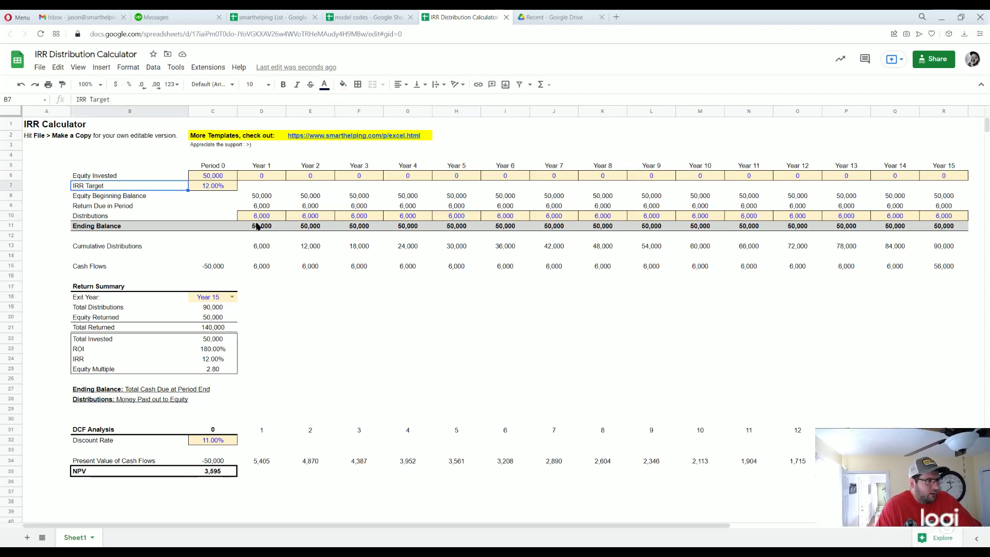
click(302, 228)
click(364, 230)
click(407, 230)
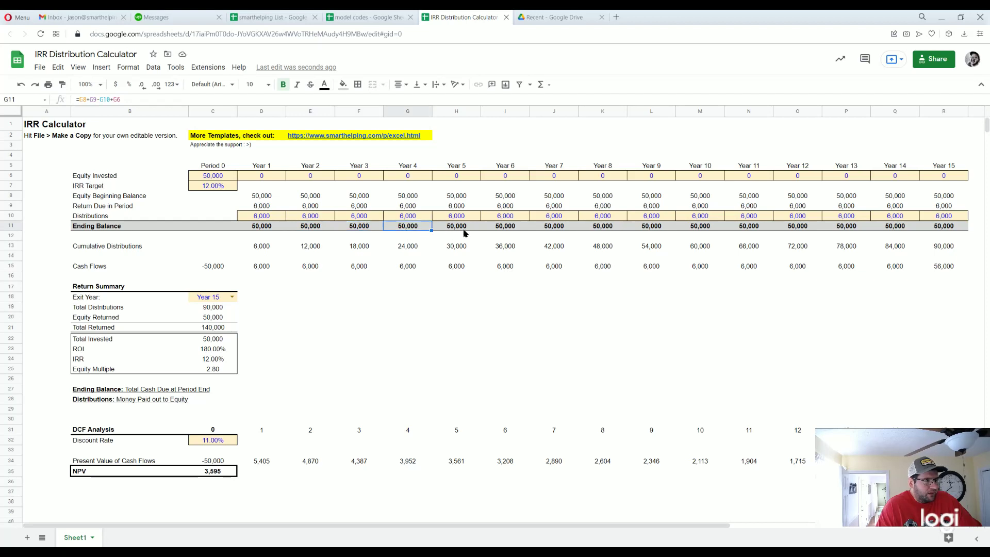
click(934, 228)
click(859, 229)
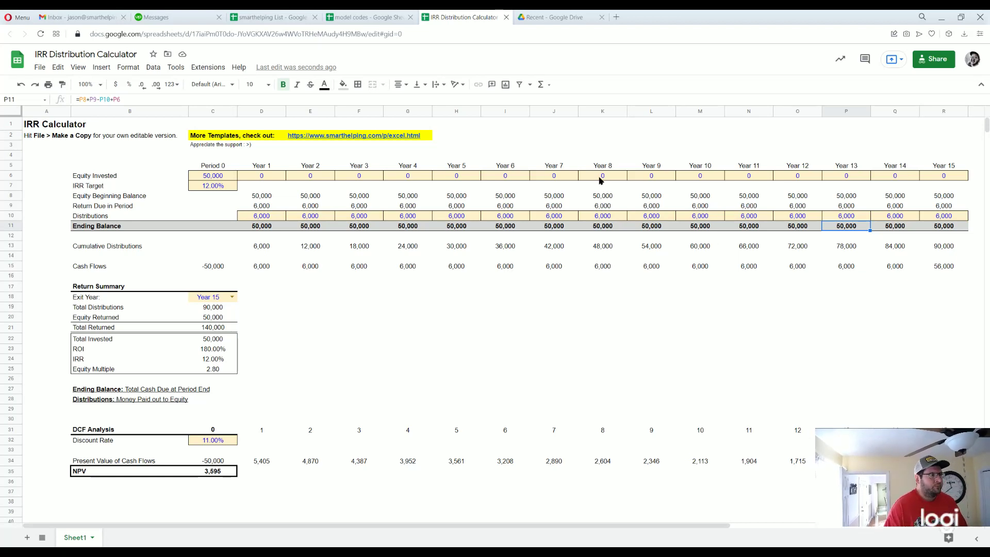
- Recheck the Year 1–5 distributions of 6,000 against the 50,000 equity invested
click(266, 218)
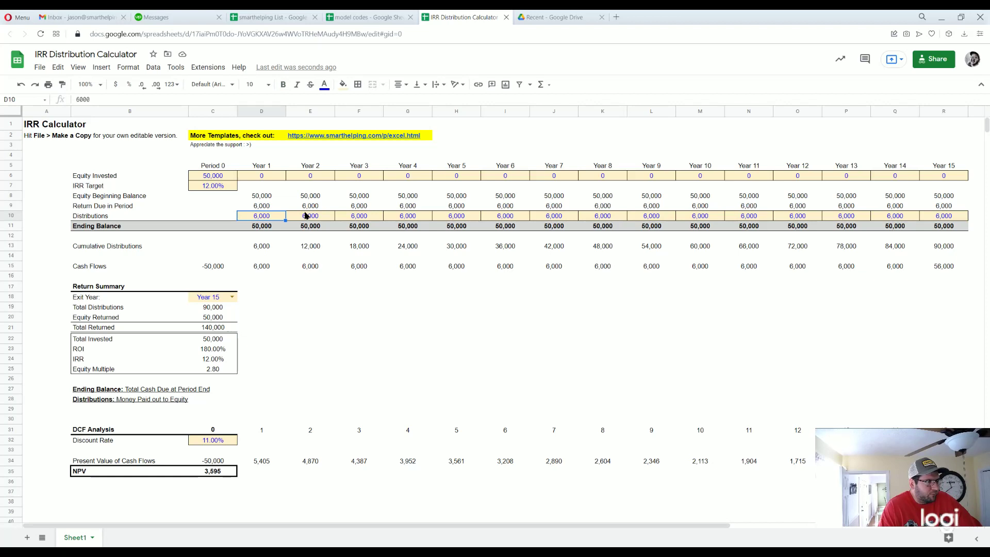
click(308, 217)
click(356, 215)
click(407, 219)
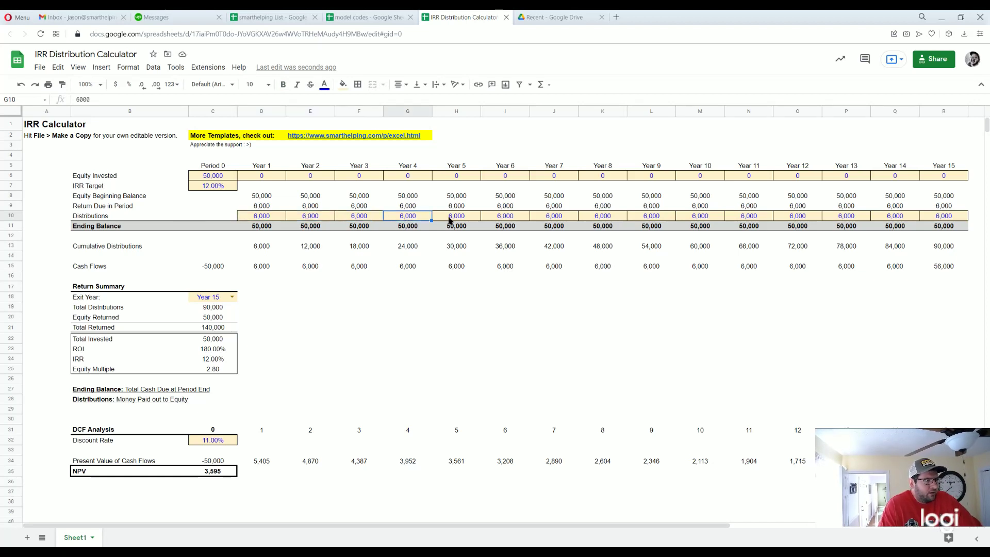
click(452, 219)
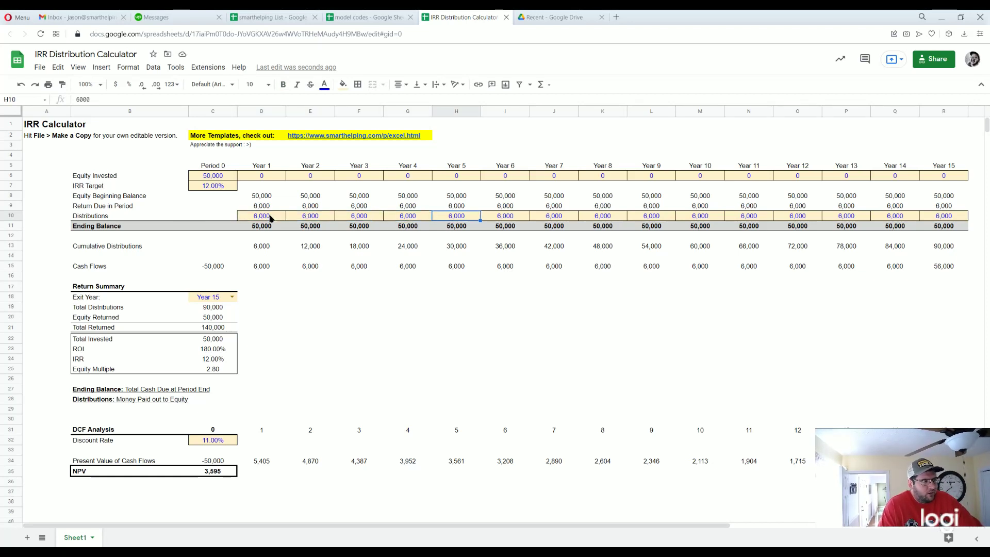
click(233, 177)
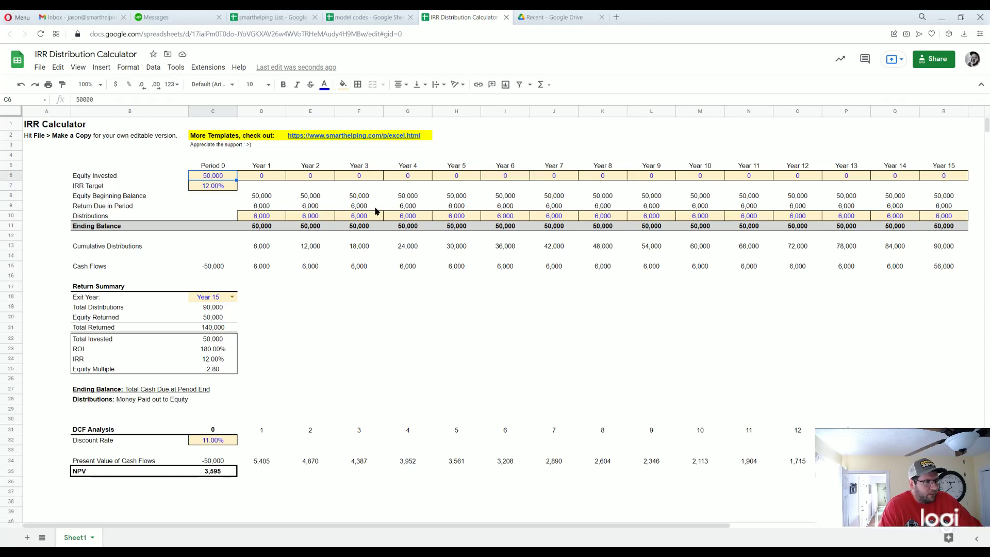
- Set the Year 1 distribution to 0 and review the Year 6–9 ending balances
click(621, 230)
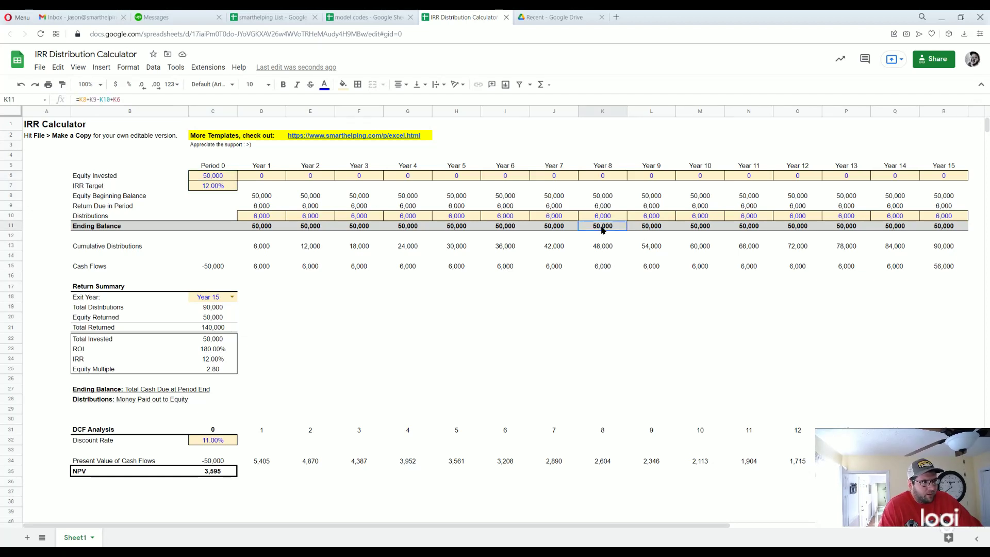
click(276, 216)
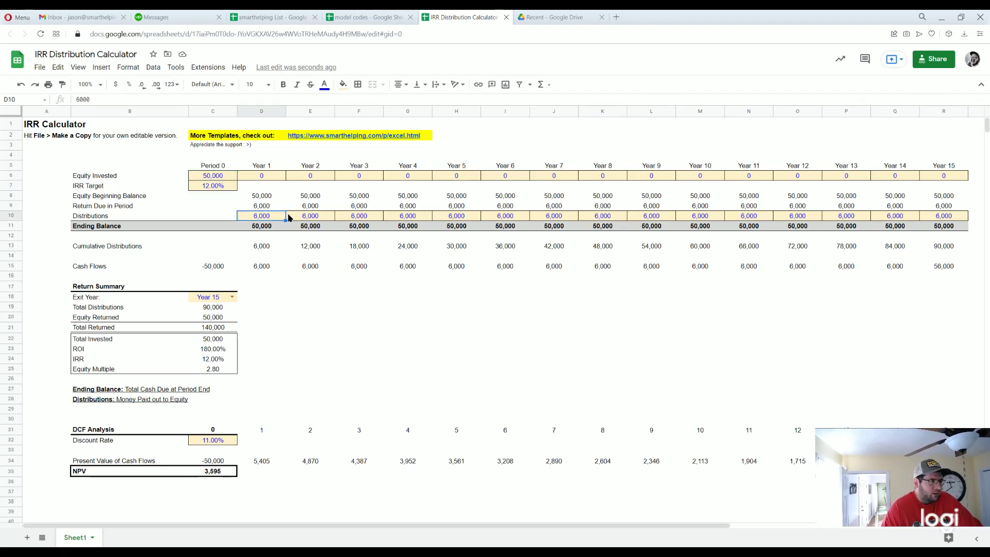
text(0)
key(Return)
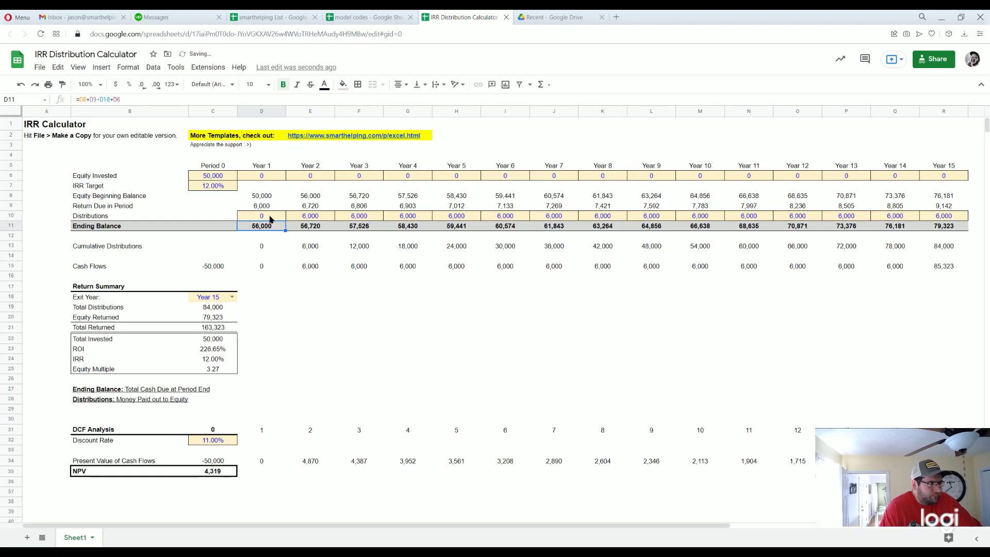
click(271, 219)
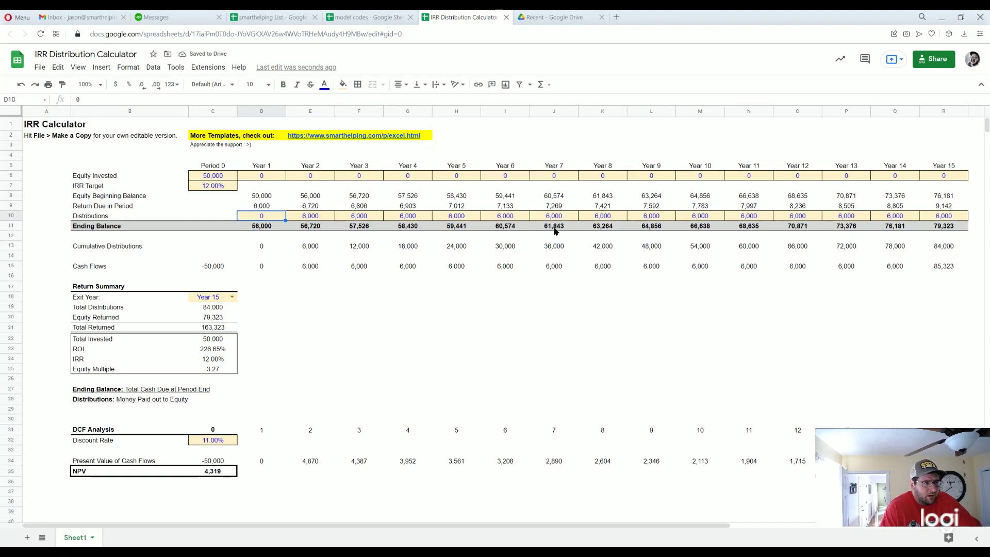
click(504, 227)
click(557, 227)
click(599, 227)
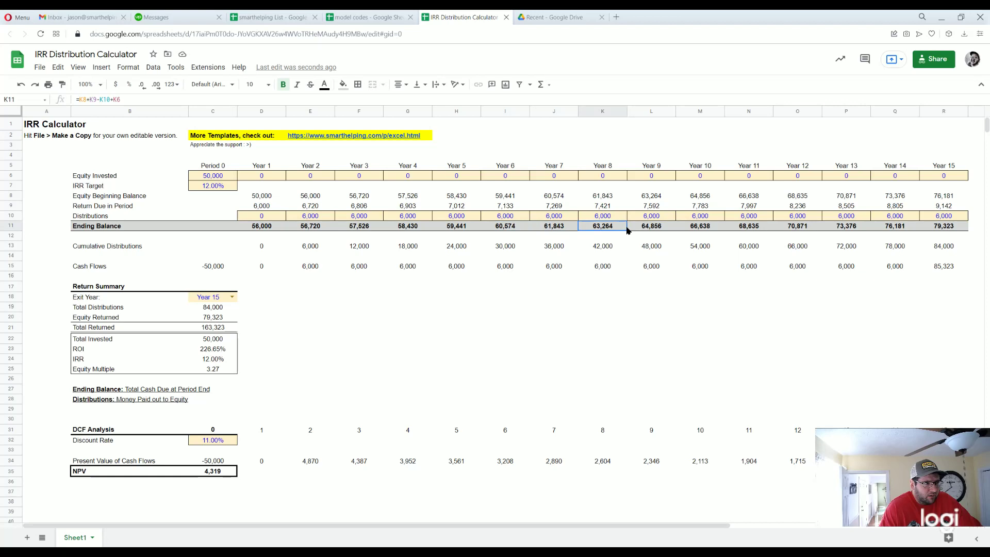
click(652, 227)
- Enter 6,720 as the Year 2 distribution and copy that cell
click(319, 218)
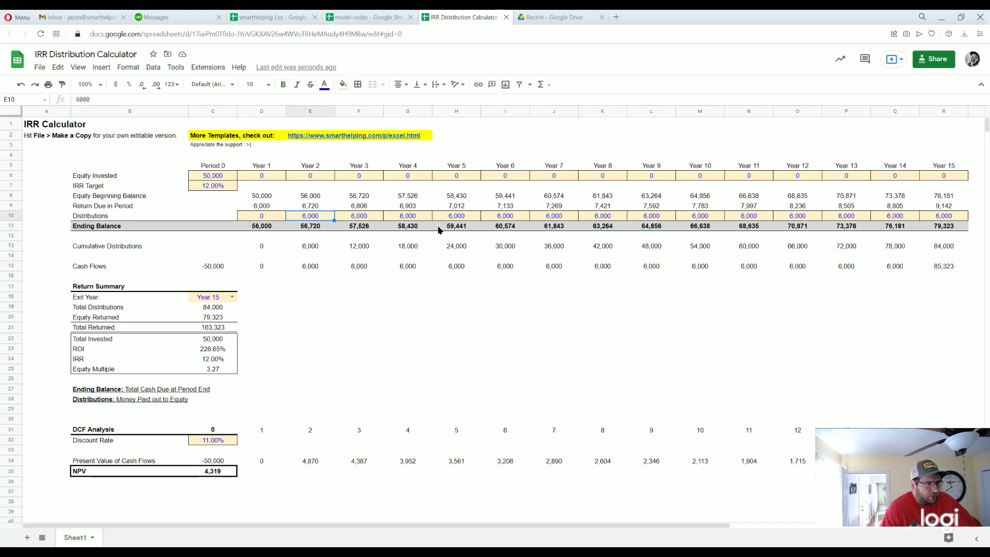
text(6720)
key(Return)
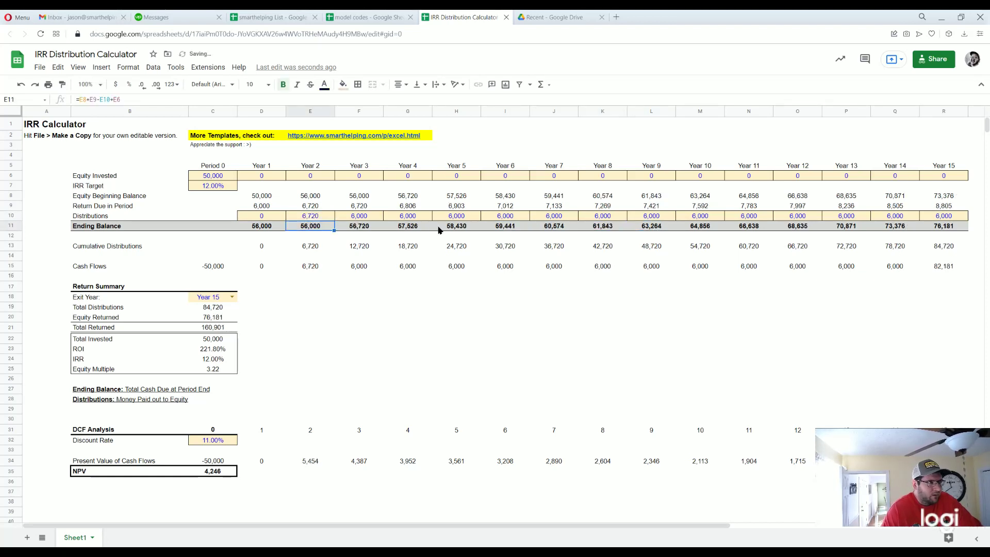
click(324, 218)
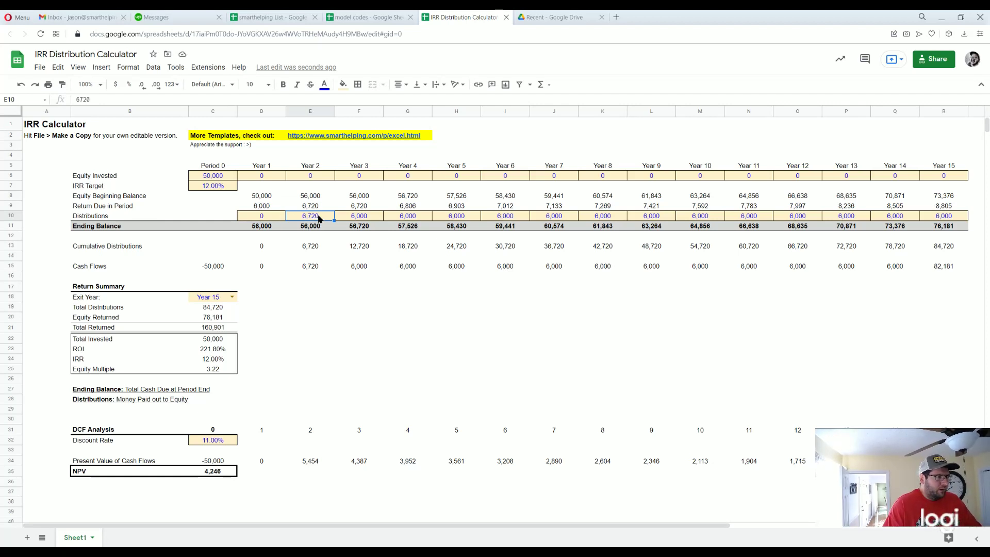
key(ctrl+c)
- Fill the 0 Year 1 distribution across all fifteen years
click(275, 221)
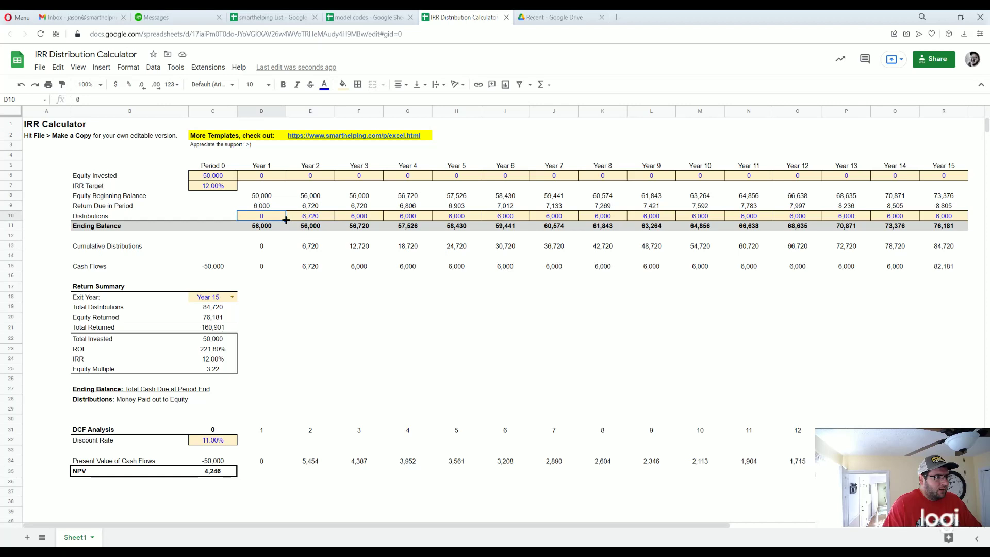
drag(285, 221, 931, 220)
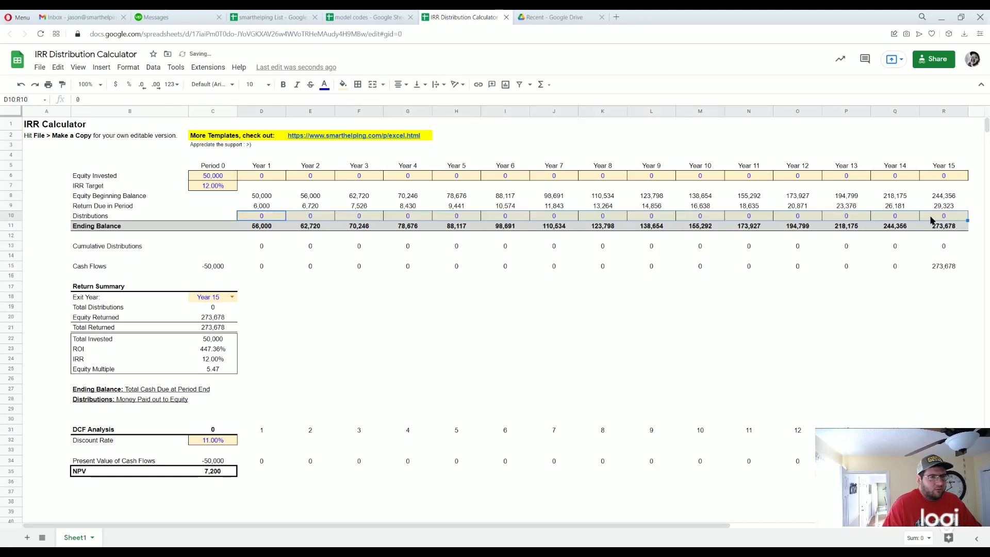
click(932, 221)
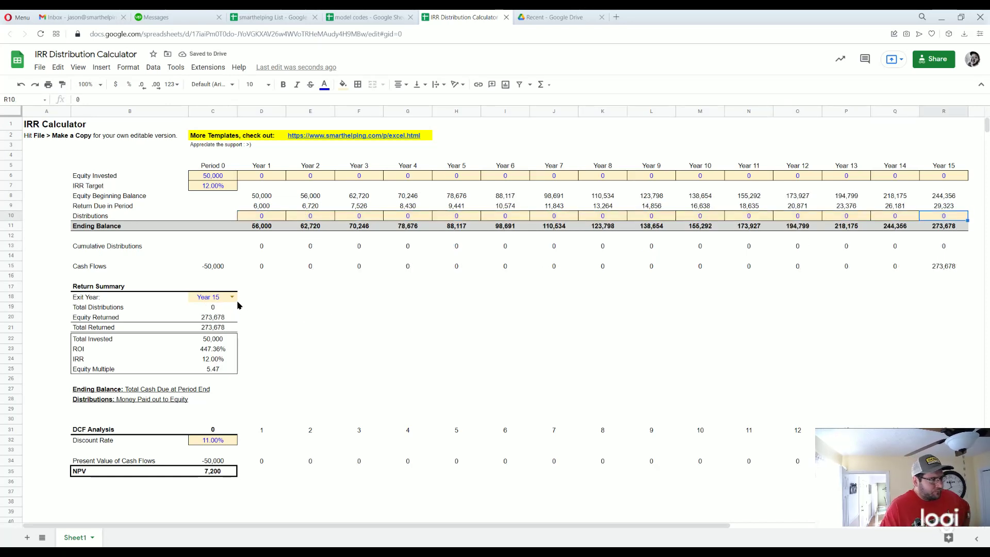
drag(93, 288, 252, 364)
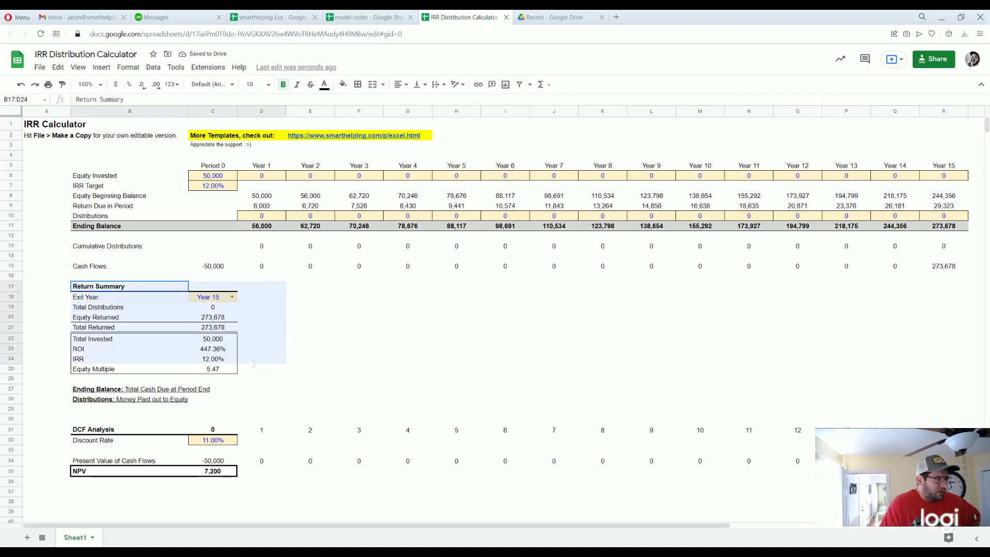
click(217, 298)
click(232, 297)
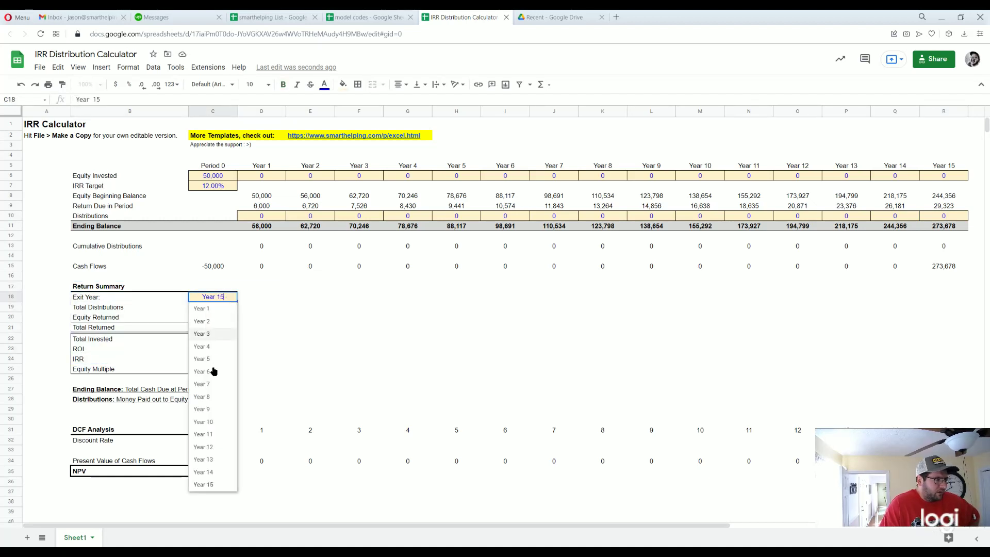
click(209, 360)
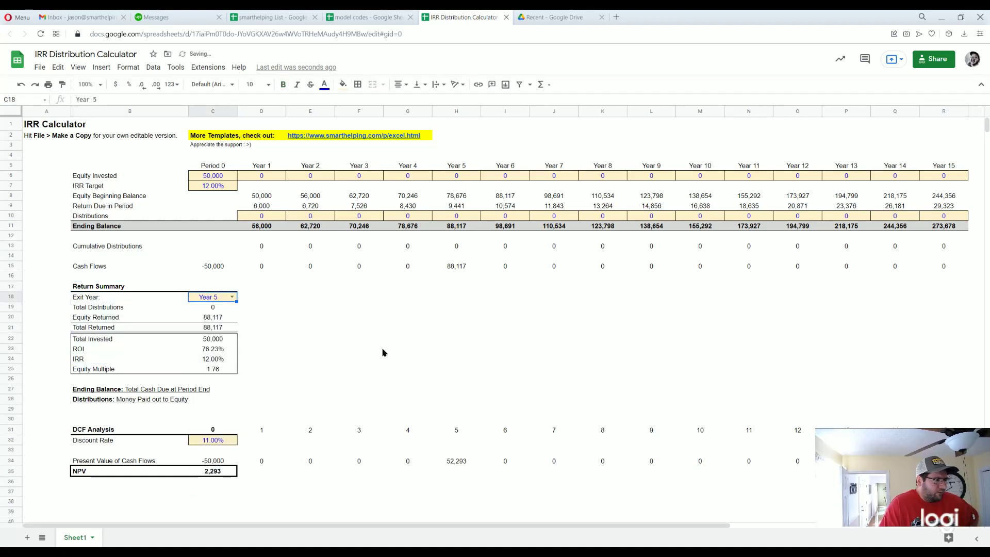
click(454, 267)
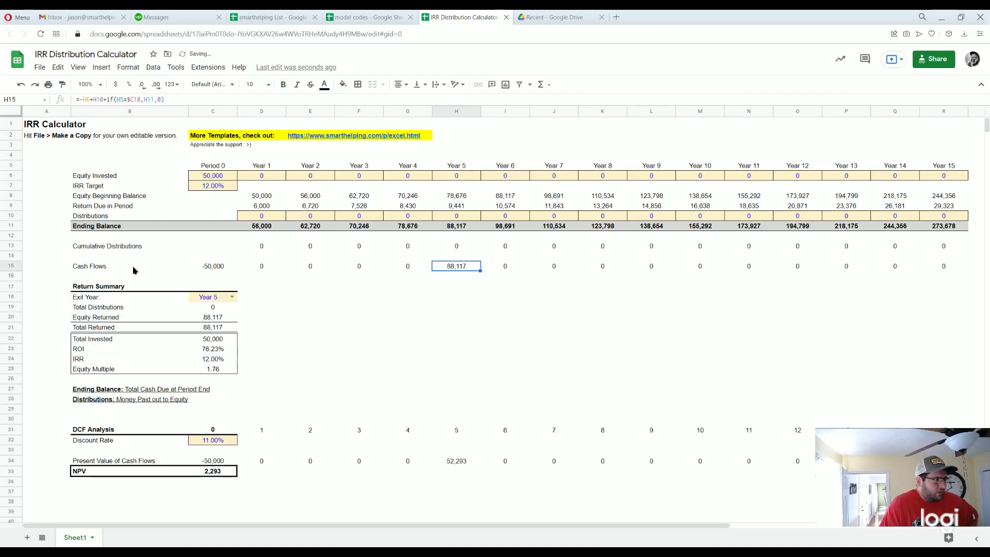
click(218, 351)
click(106, 352)
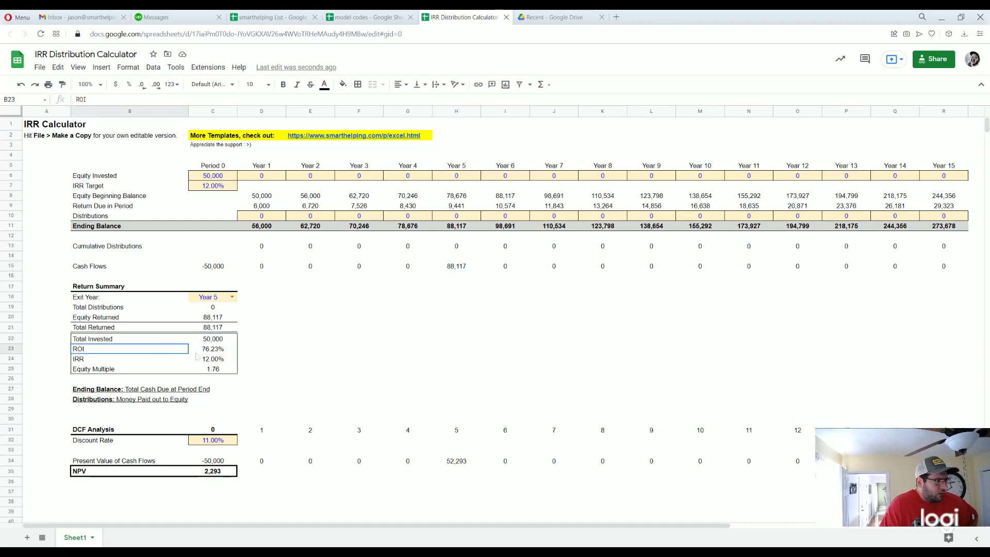
shift+click(197, 352)
click(212, 349)
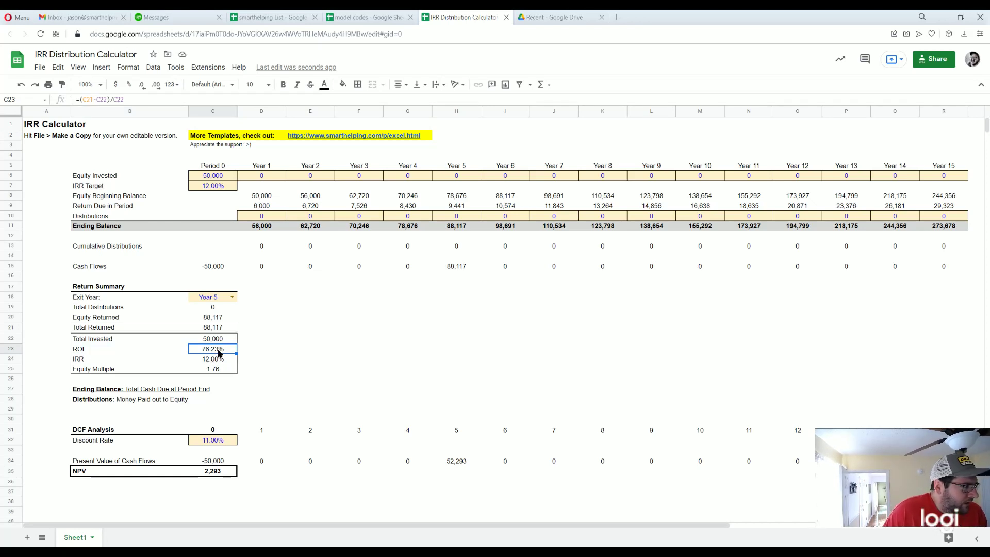
click(86, 355)
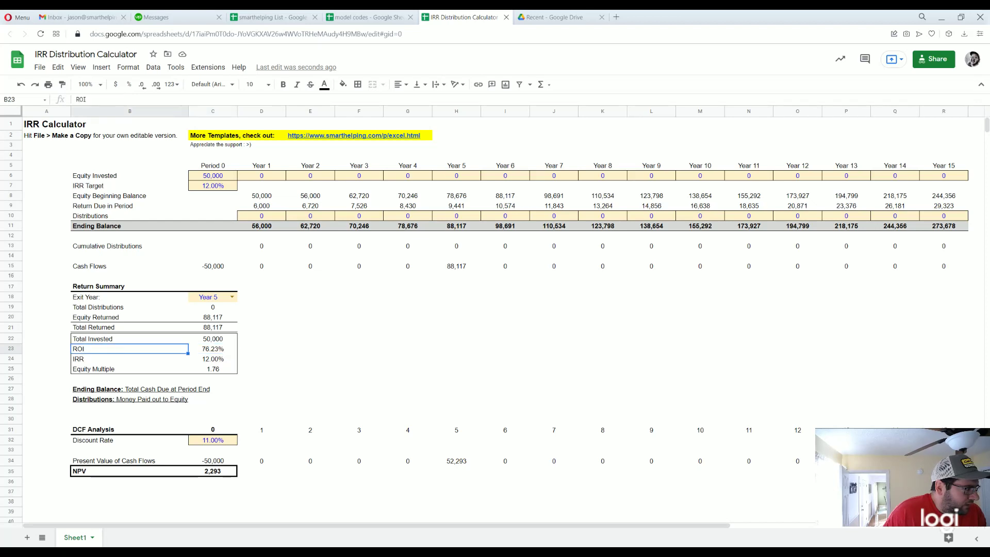
click(208, 352)
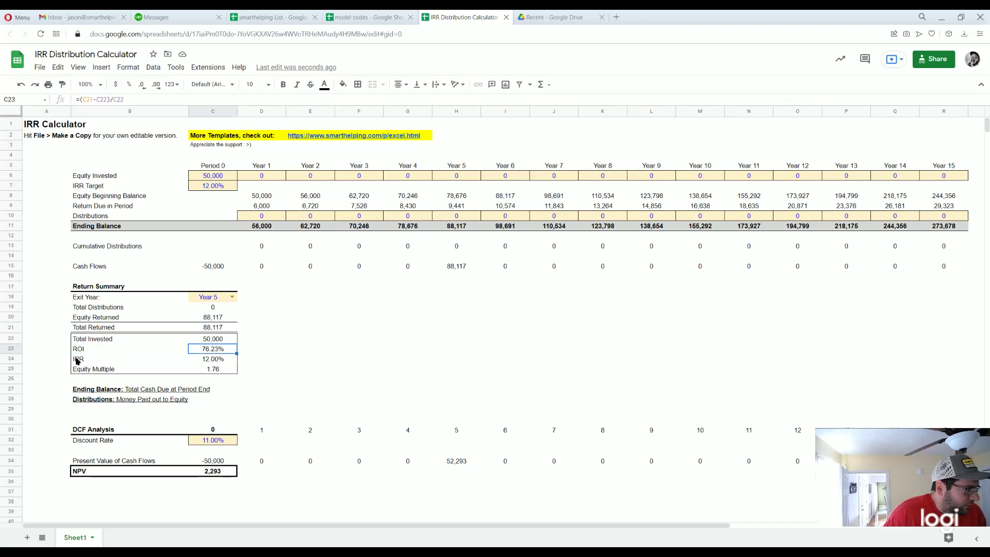
click(214, 353)
click(213, 371)
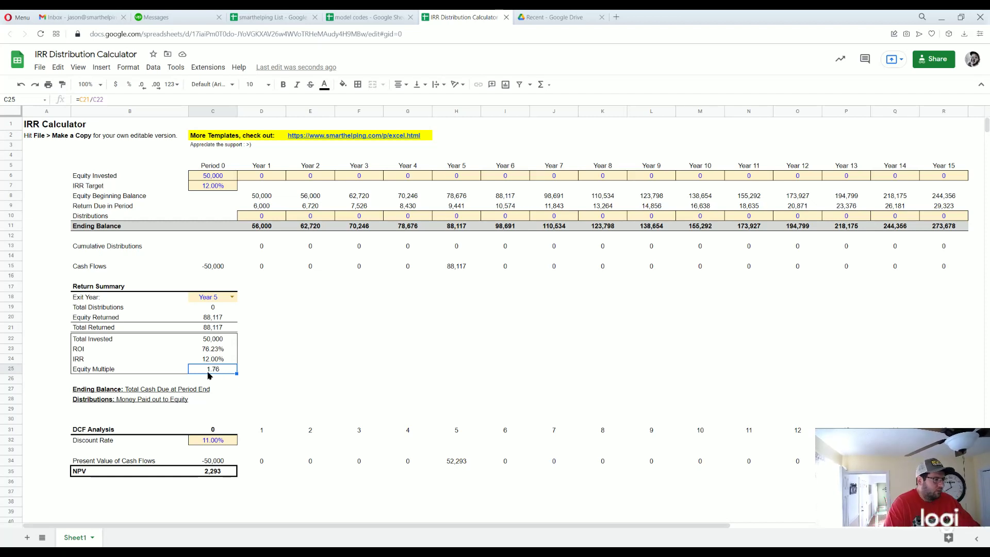
- Set the DCF discount rate in C32 to 12% and review the NPV and present values
click(120, 431)
click(209, 440)
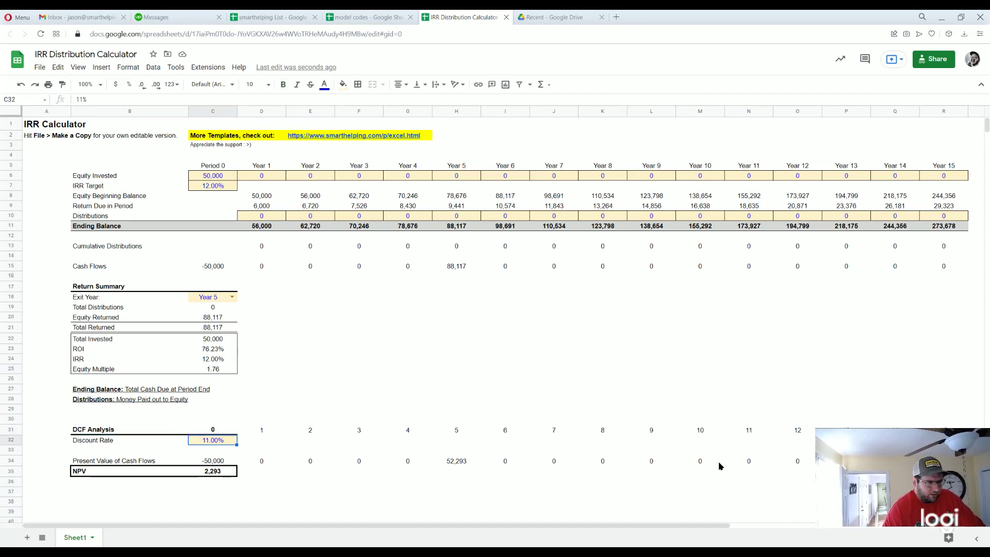
text(12%)
key(Return)
click(209, 472)
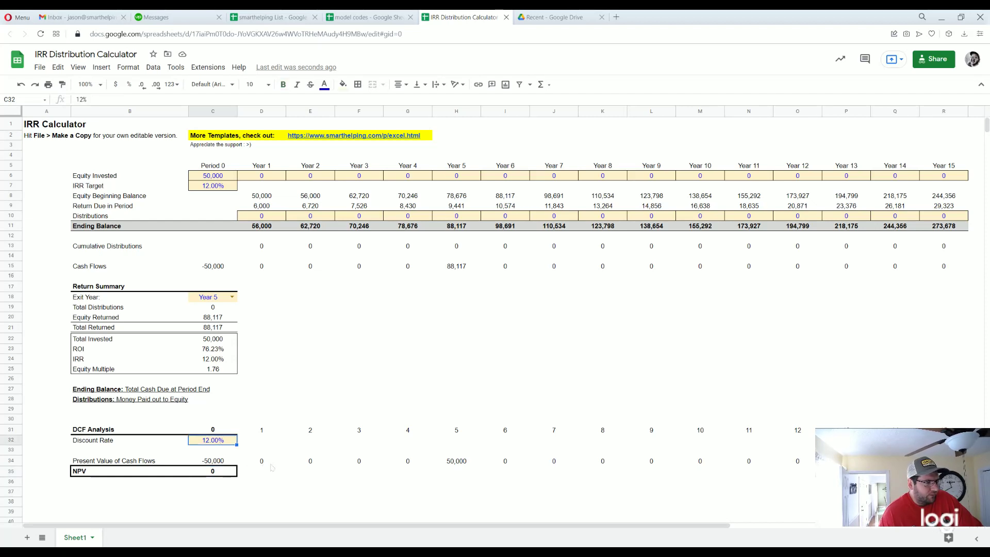
drag(264, 463, 944, 461)
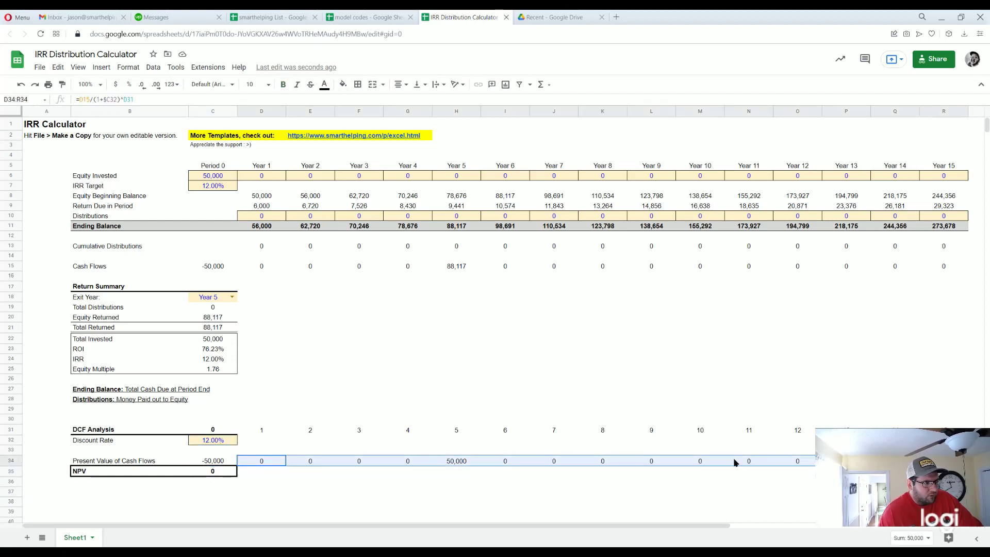
- Try an 11% discount rate and compare the NPV against the 12% IRR target
click(212, 442)
text(11)
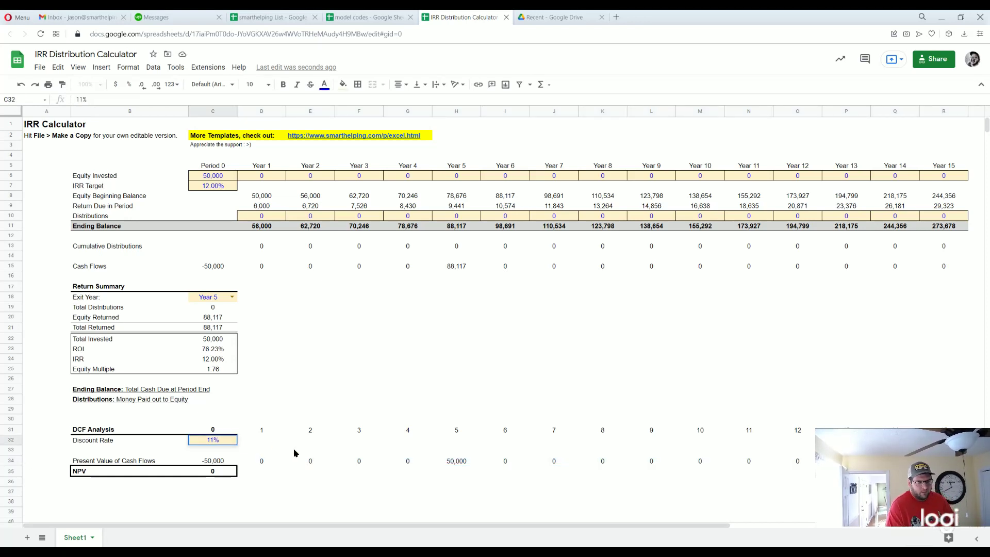
key(Return)
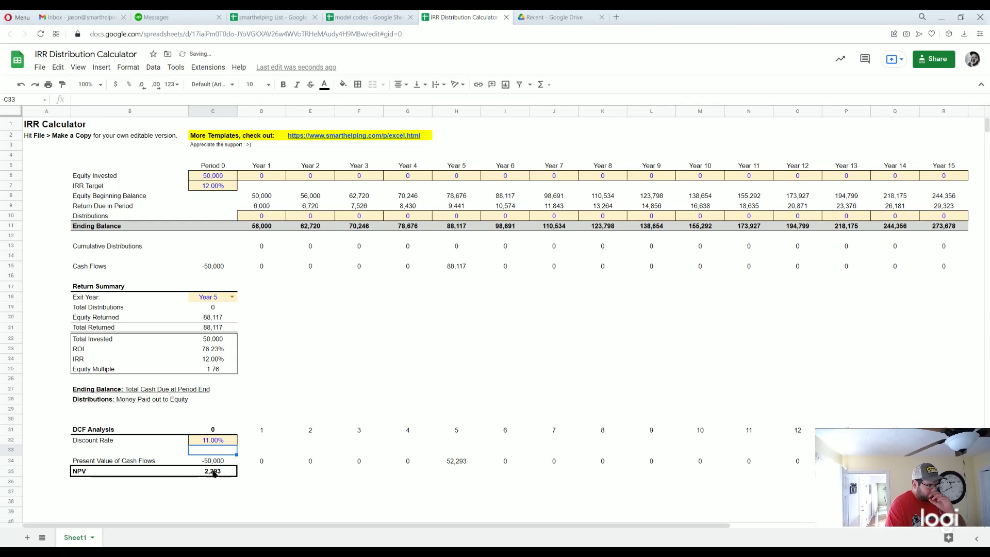
click(206, 186)
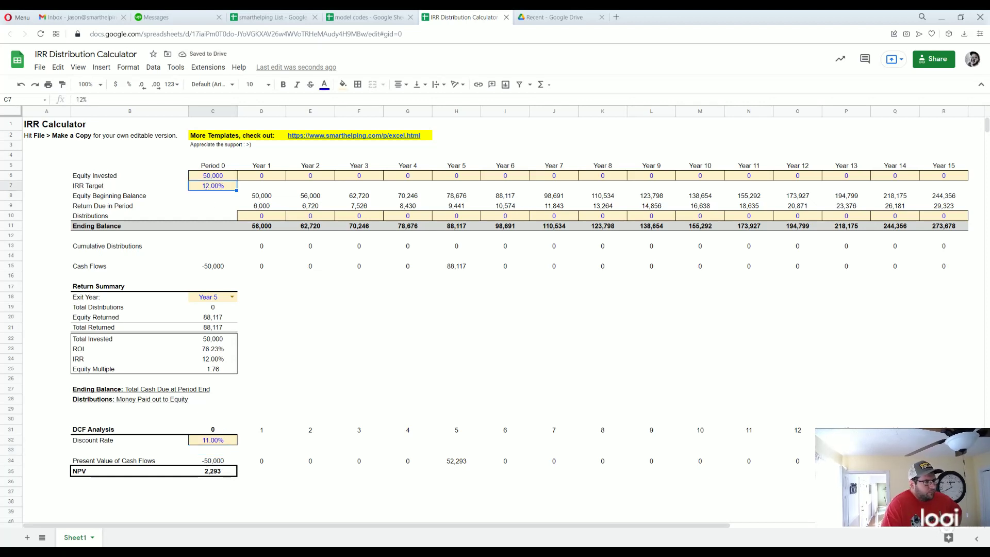
click(216, 442)
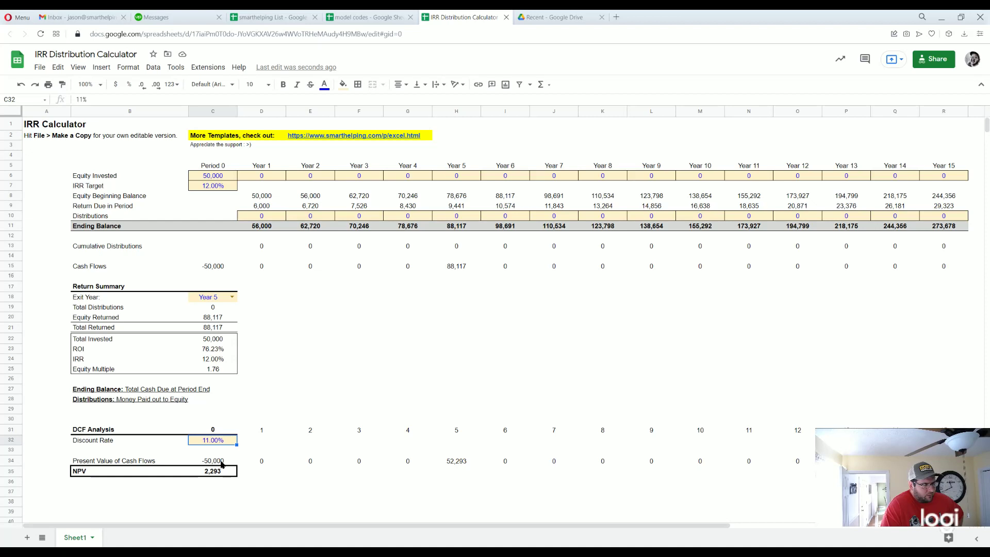
click(223, 462)
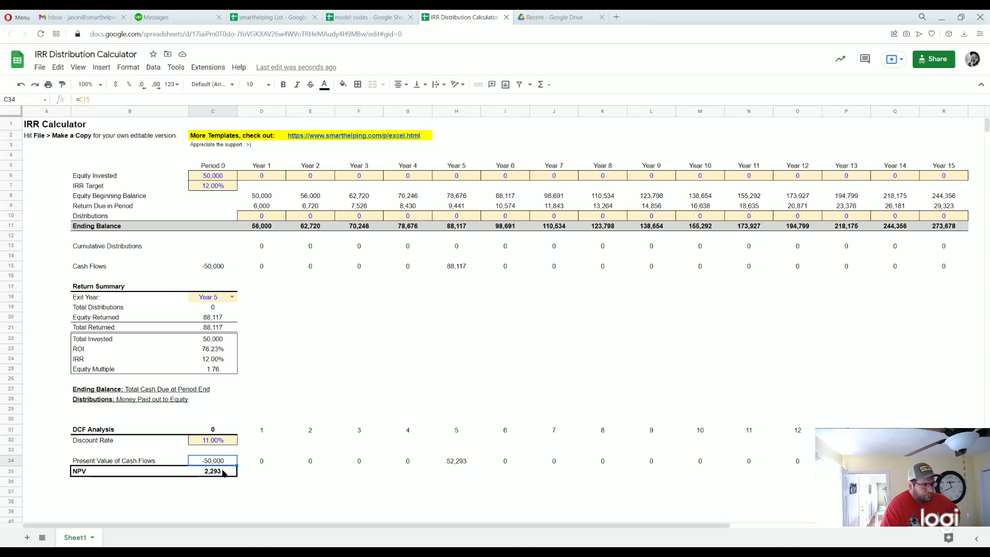
click(224, 473)
- Test a 20% discount rate, which produces a negative NPV
click(228, 441)
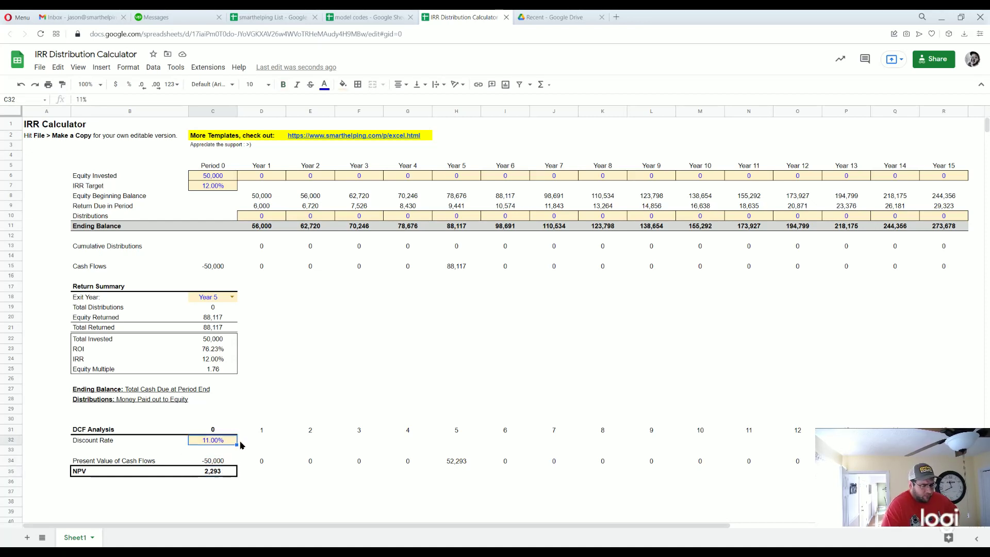
text(20)
key(Return)
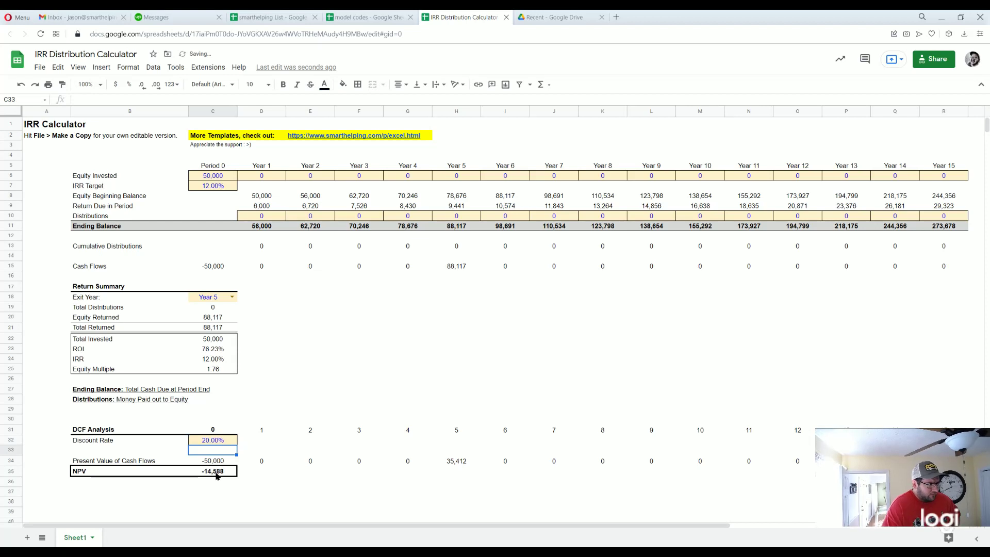
click(218, 474)
- Restore the discount rate to 12% so NPV in C35 is 0
click(223, 442)
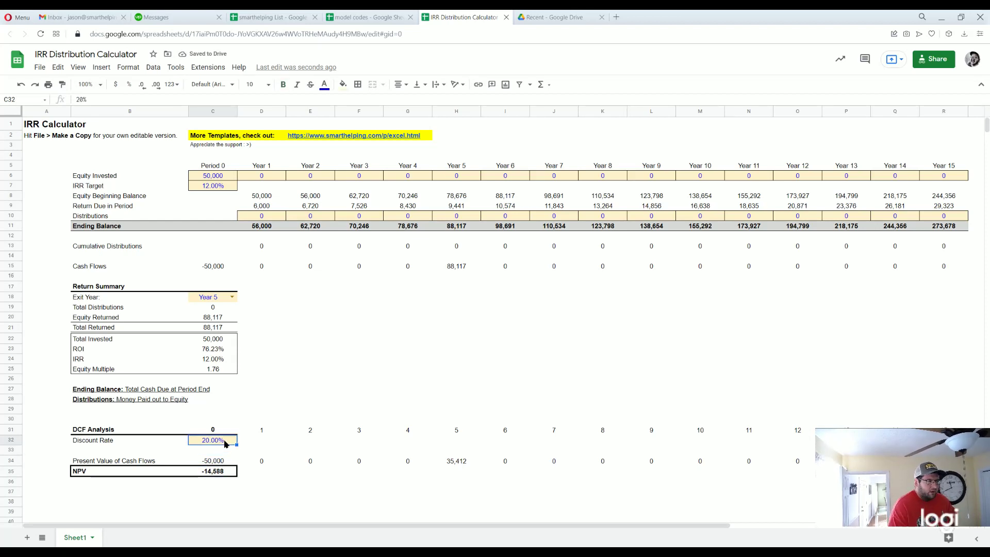
text(12)
key(Return)
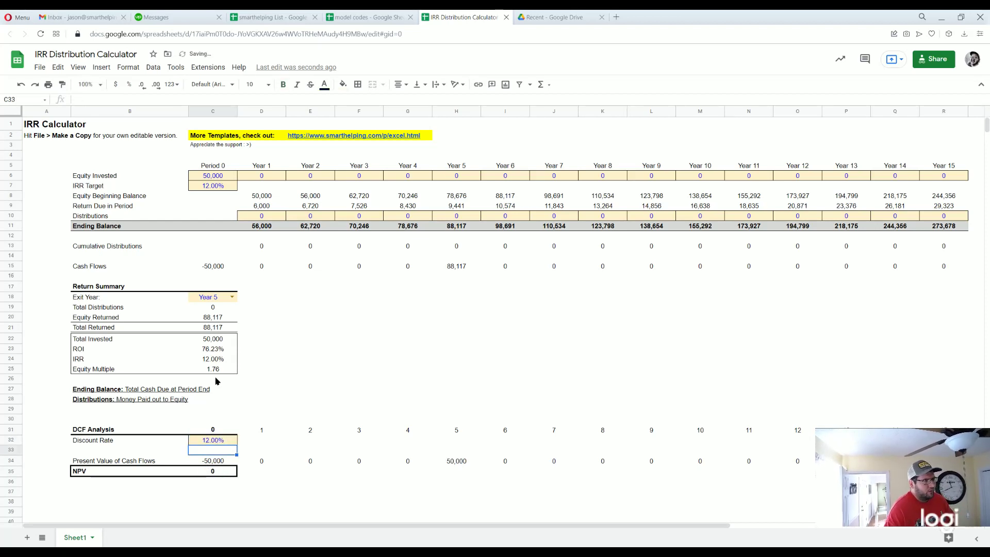
click(337, 360)
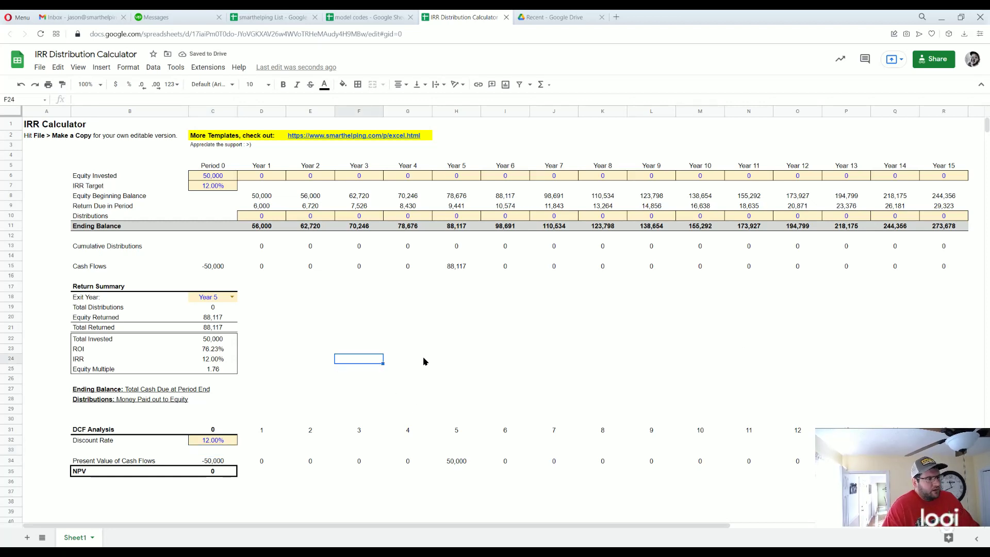
- Review the IRR target, Year 1–2 distributions and equity, and the ending balance row
click(212, 188)
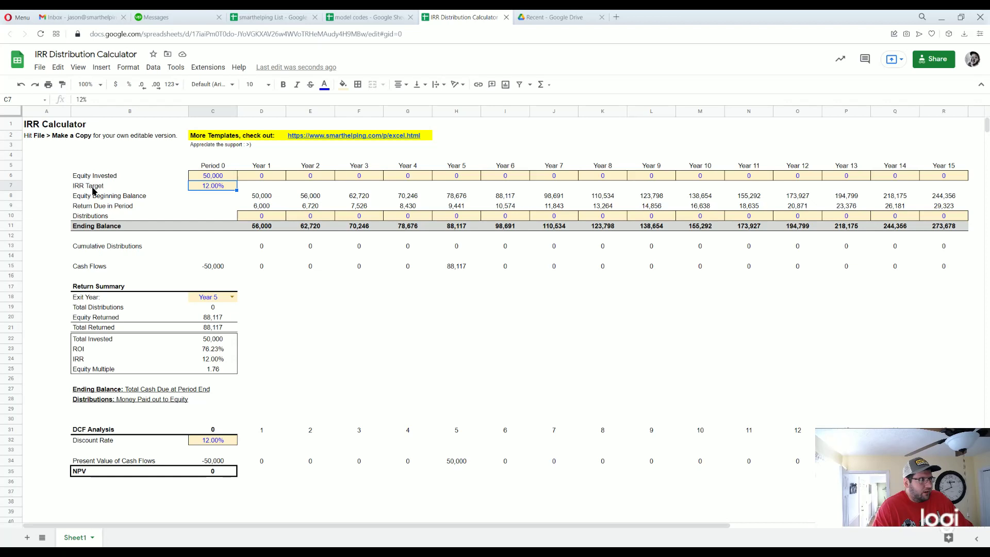
click(261, 219)
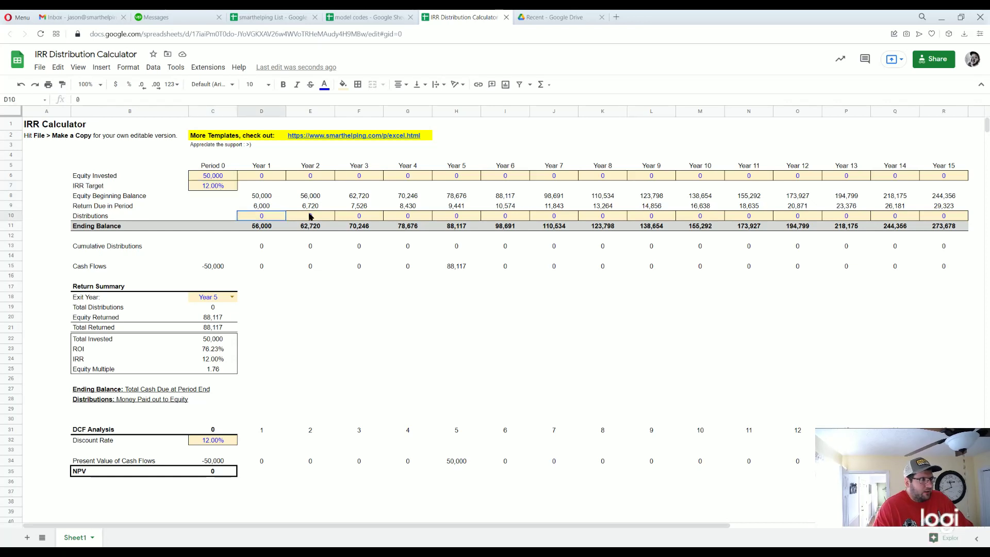
click(313, 217)
click(316, 181)
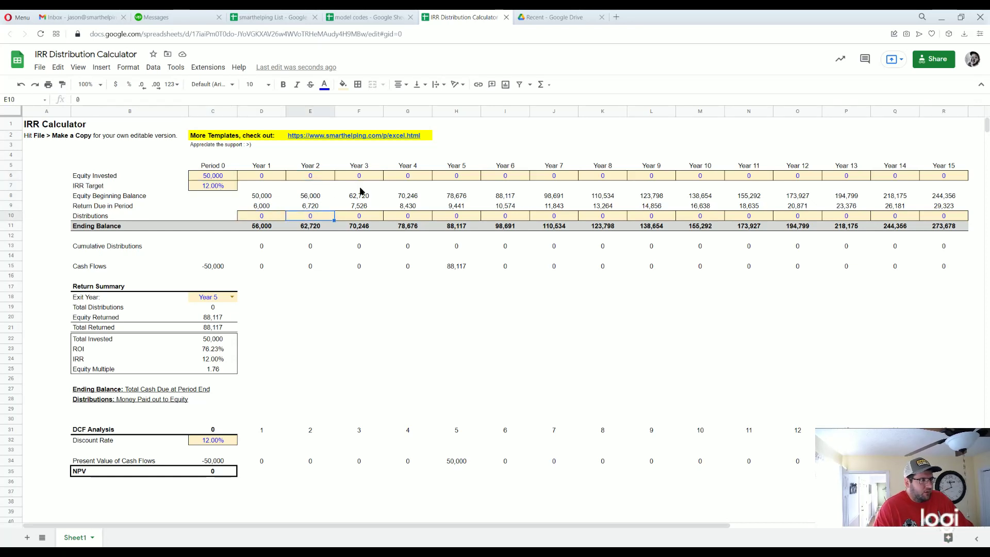
click(360, 227)
click(430, 227)
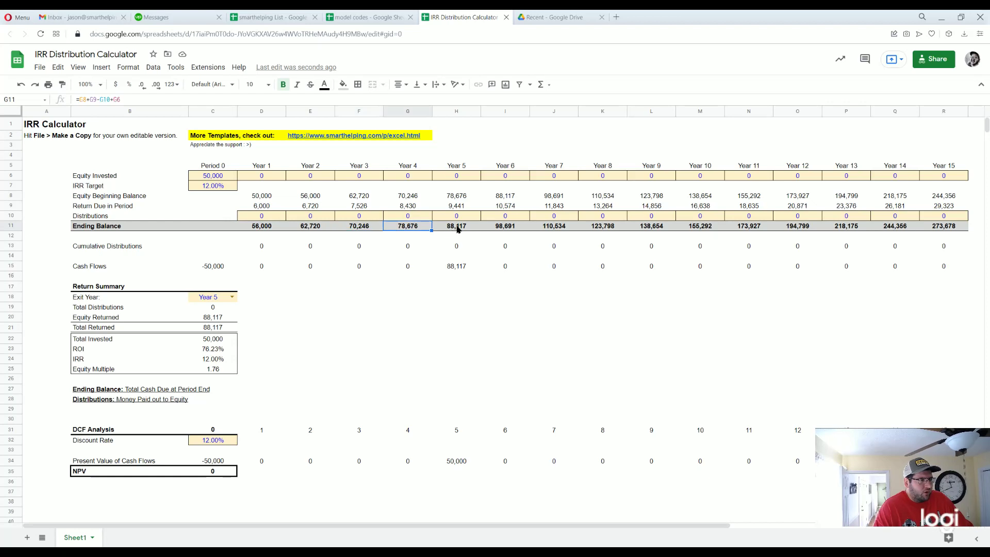
click(457, 227)
click(503, 227)
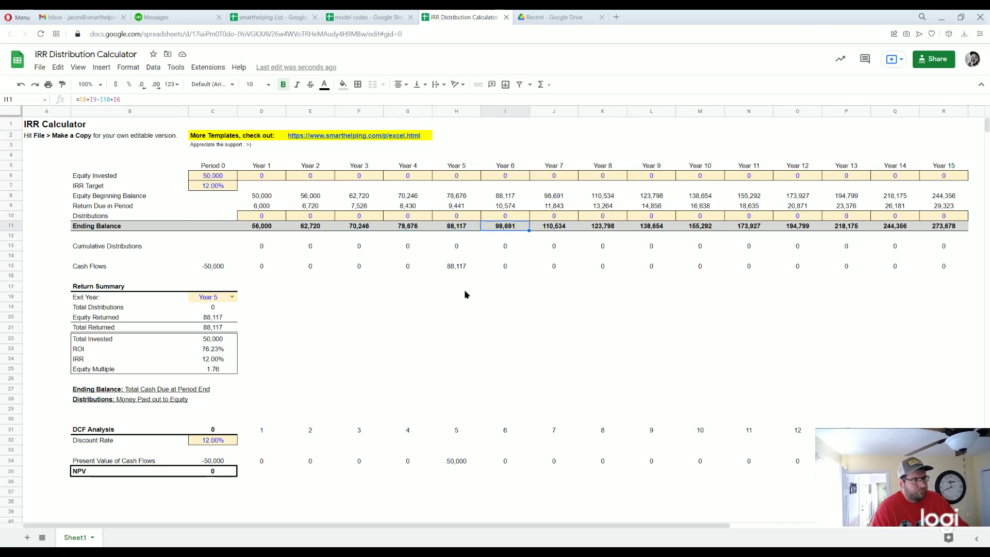
- Set the Exit Year in C18 to Year 15, moving the 273,678 cash flow there
click(456, 269)
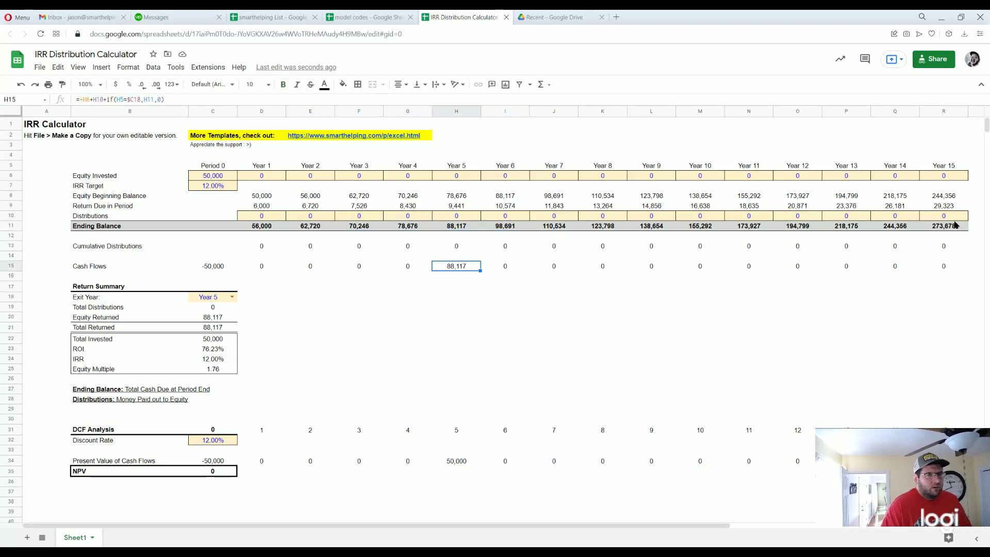
key(ctrl+Right)
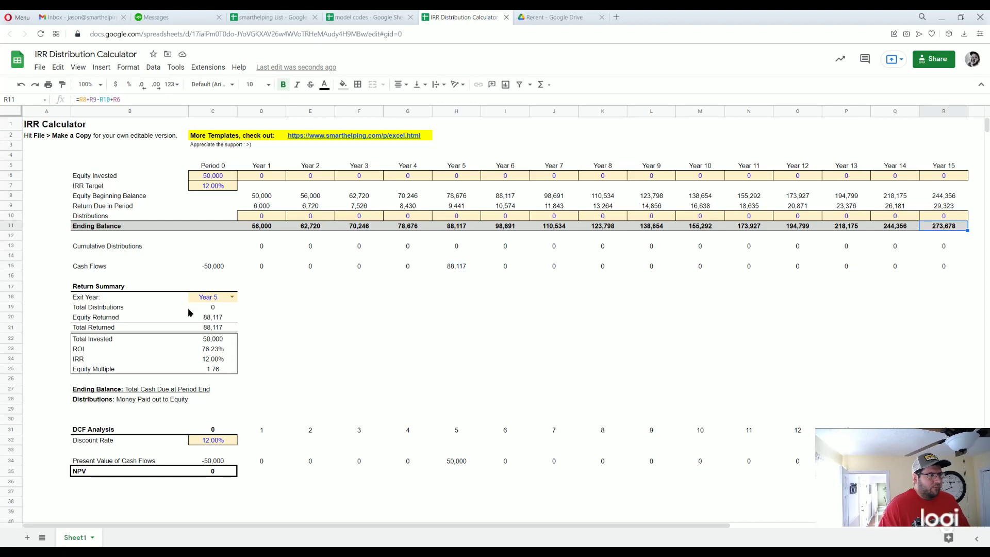
click(232, 297)
click(207, 486)
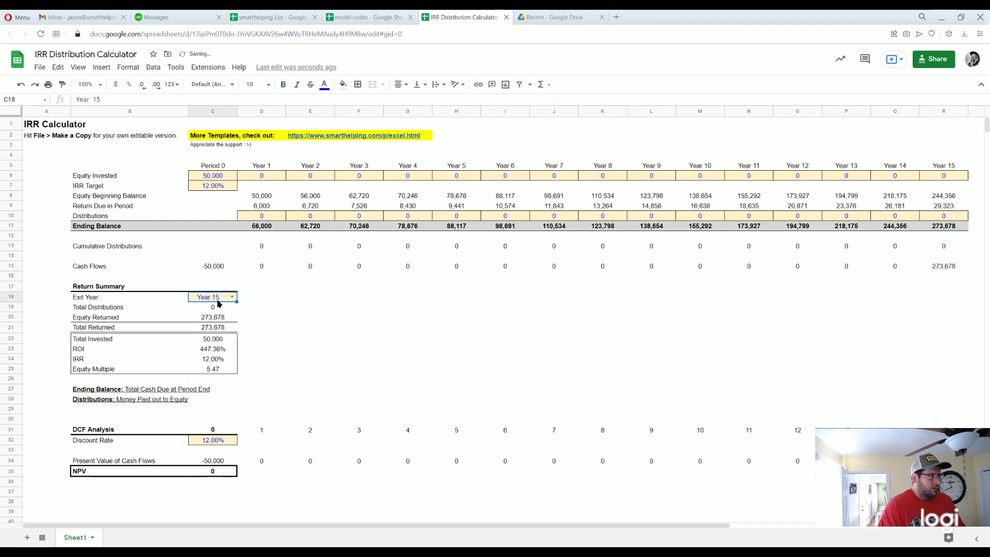